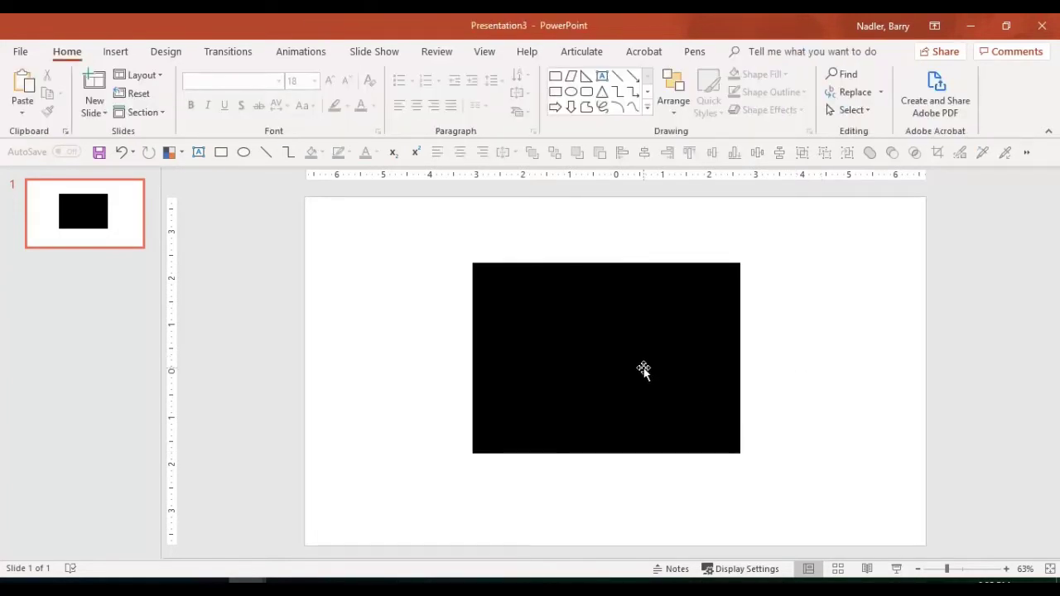
Step: Edit the points of the black rectangle, bulging its bottom and right edges outward with the lower-right corner point's handles
right_click(644, 372)
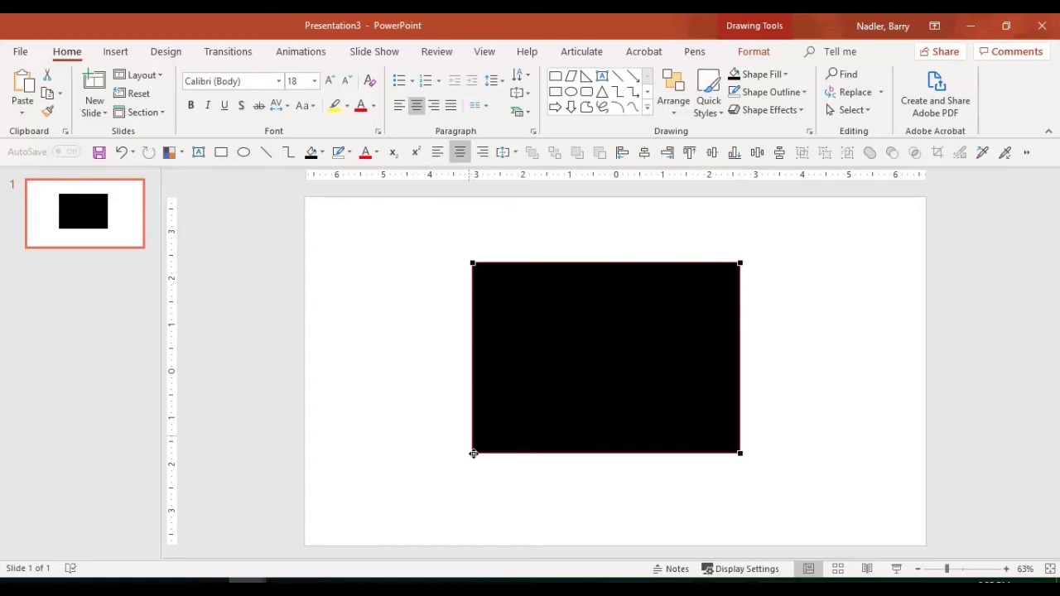
left_click(738, 452)
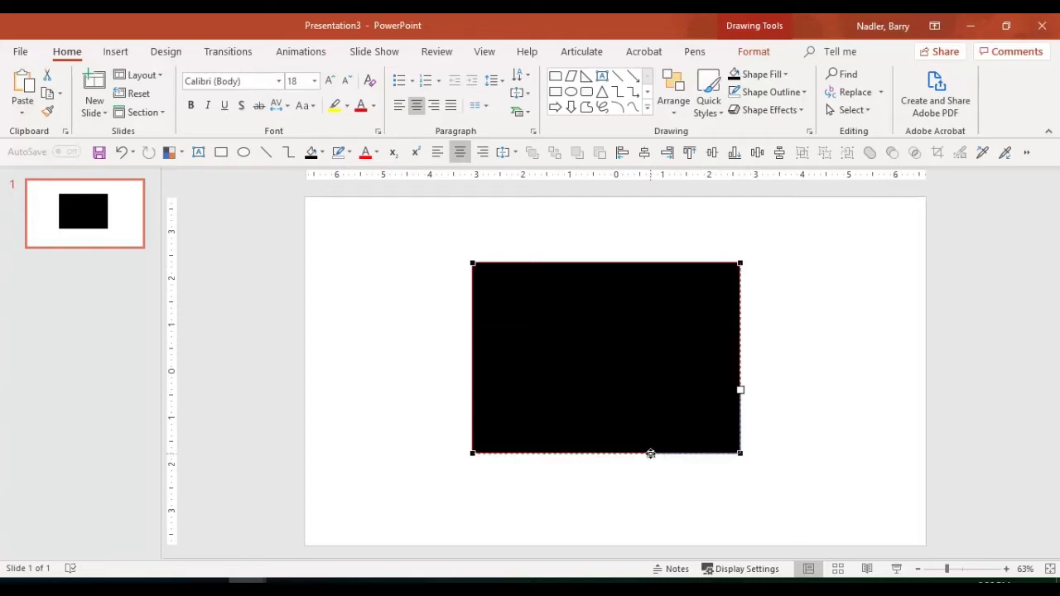
mouse_move(651, 453)
left_mouse_down()
mouse_move(653, 481)
mouse_move(674, 506)
mouse_move(627, 532)
mouse_move(665, 542)
mouse_move(708, 480)
mouse_move(573, 533)
mouse_move(714, 472)
mouse_move(560, 534)
mouse_move(586, 538)
left_mouse_up()
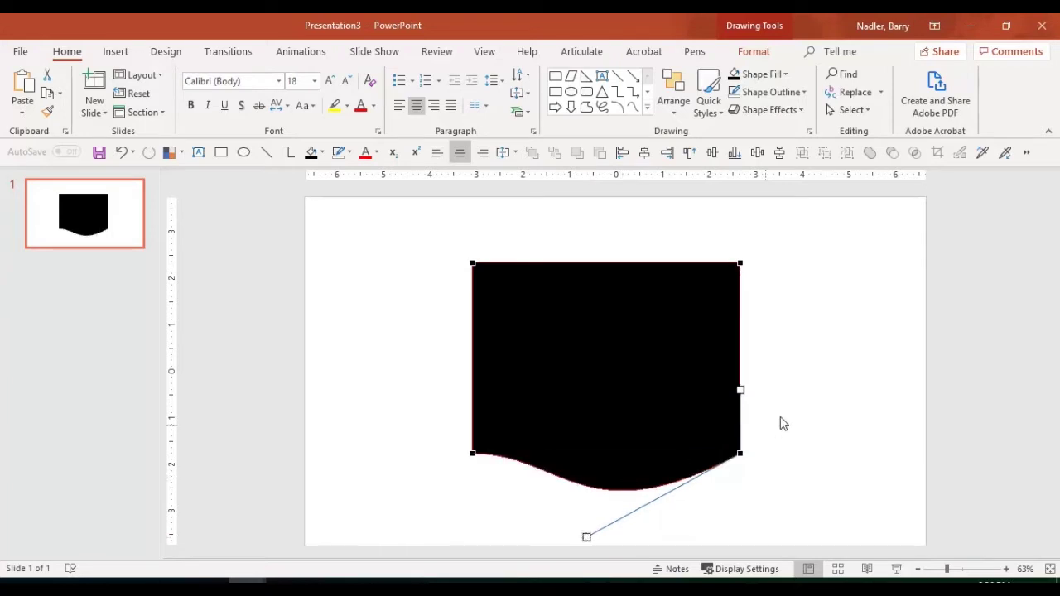
left_click_drag(741, 389, 839, 337)
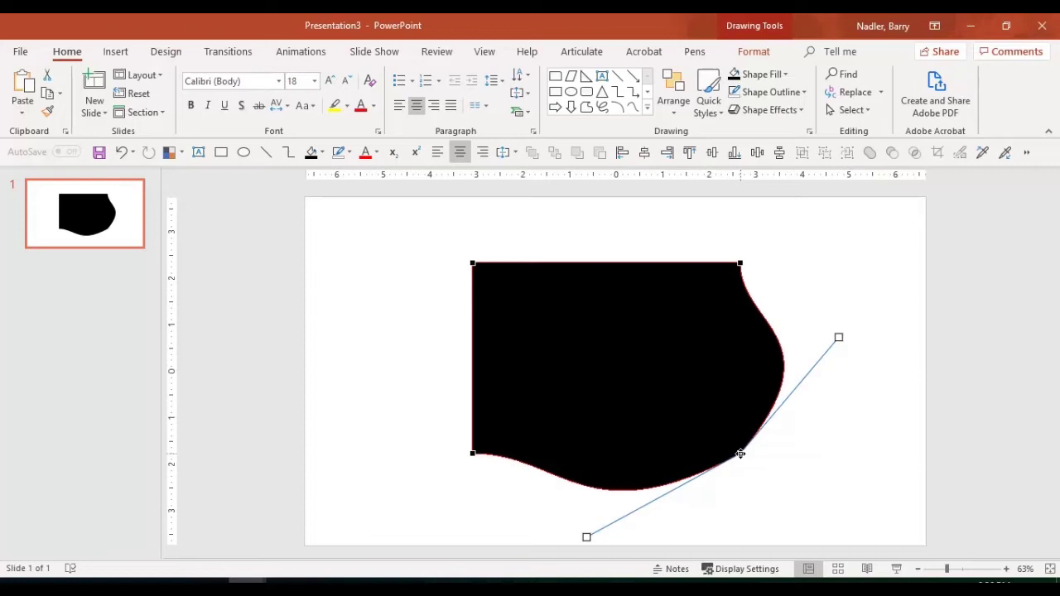
Step: Move the lower-right corner point slightly inward and re-angle its handles to form two separate bulges, ending point editing
left_click_drag(740, 454, 729, 437)
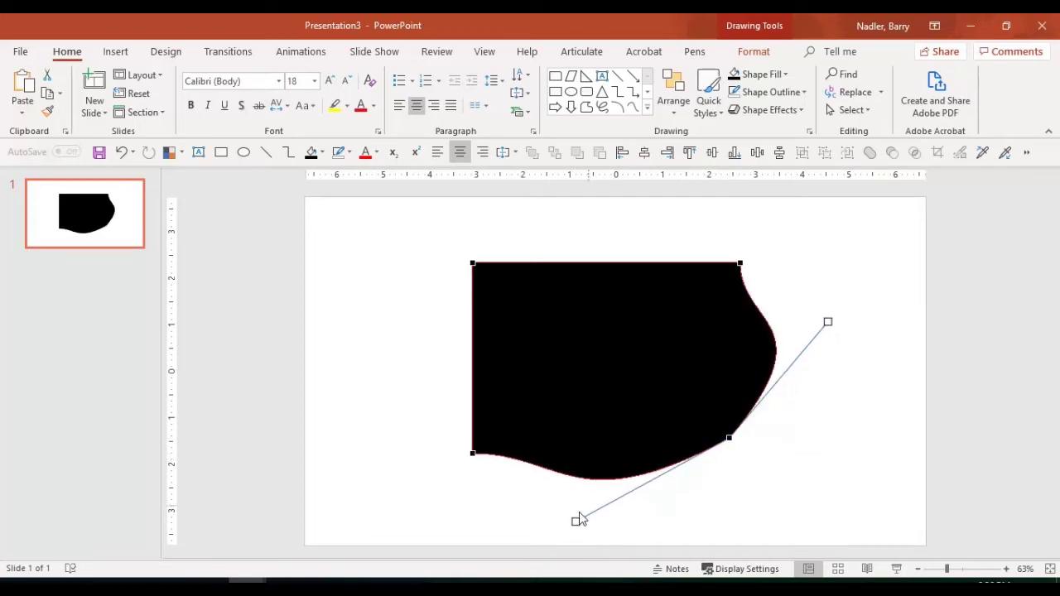
left_click_drag(578, 520, 743, 530)
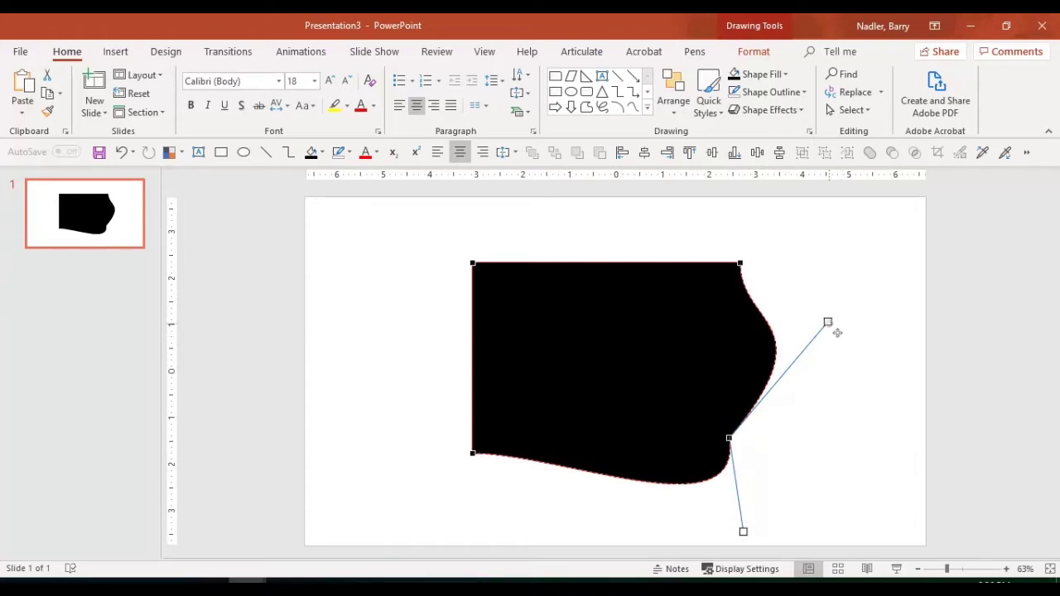
mouse_move(837, 332)
left_mouse_down()
mouse_move(869, 391)
mouse_move(858, 379)
left_mouse_up()
left_click(874, 441)
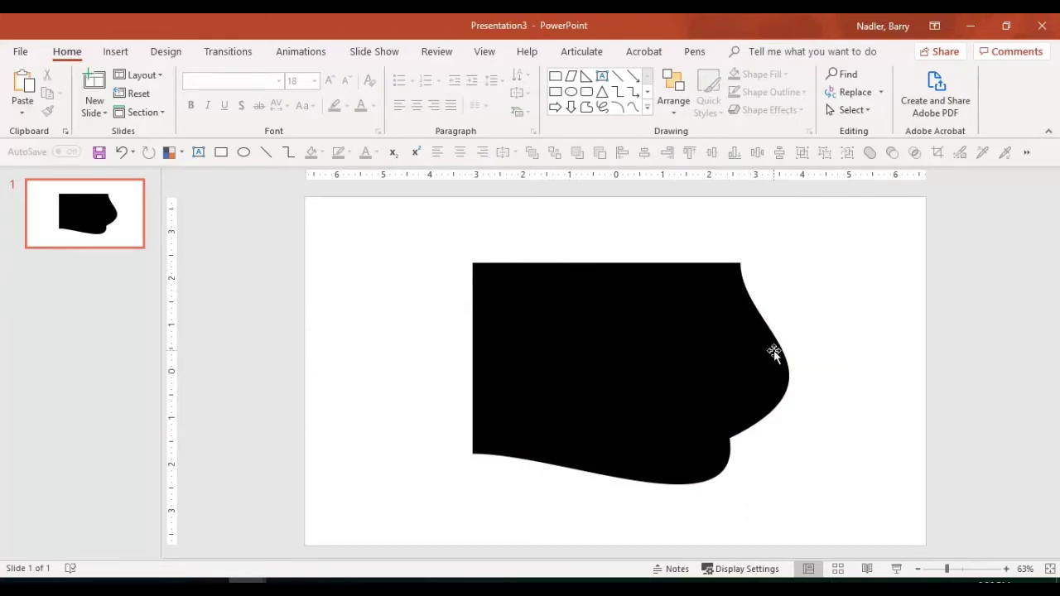
Step: Edit the shape's points again, adding a point midway along the top edge and raising it into a peak
left_click(609, 264)
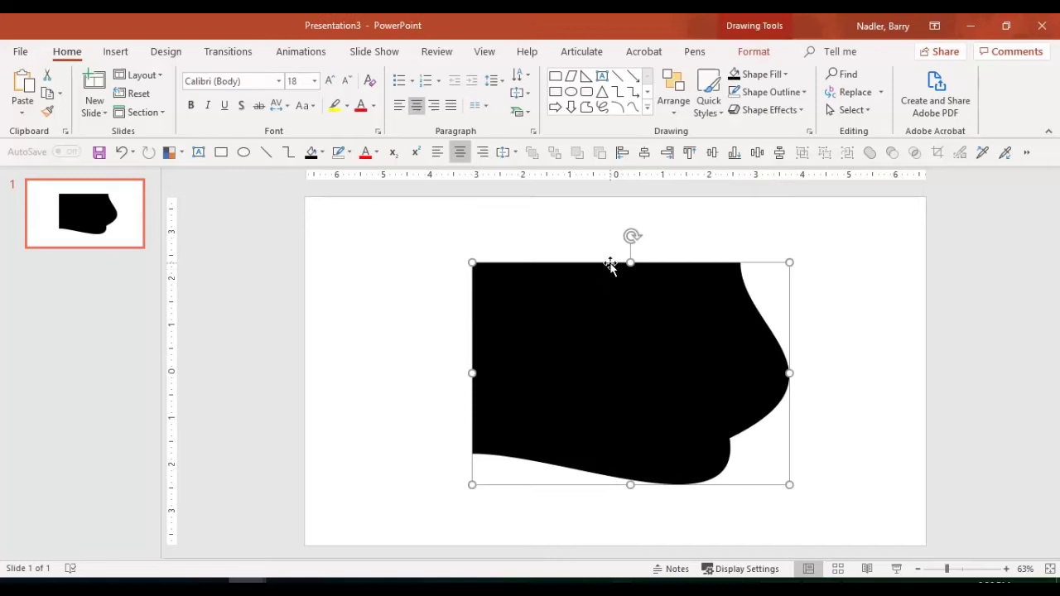
right_click(607, 287)
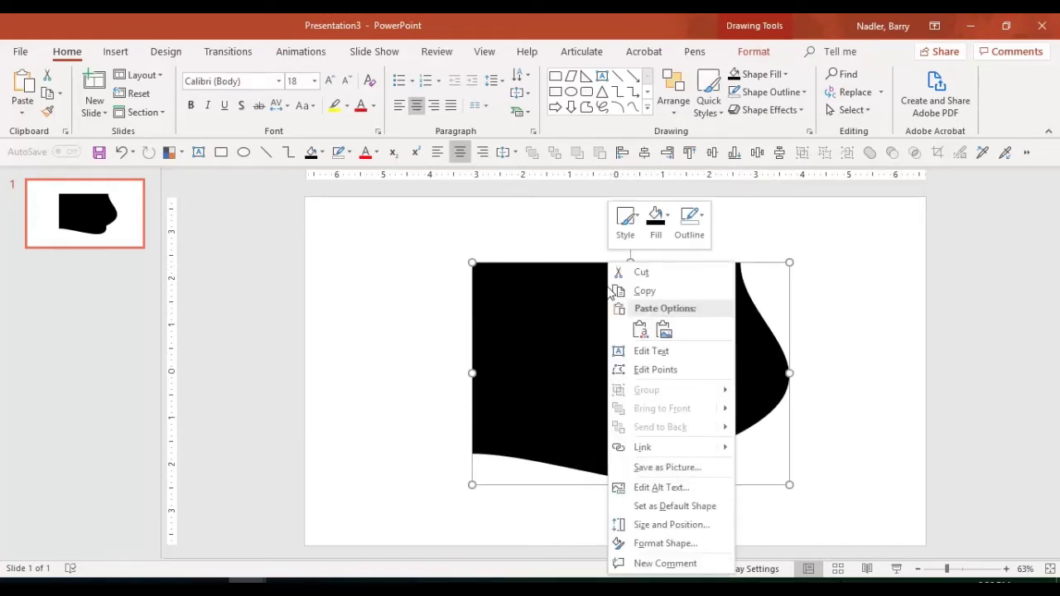
left_click(654, 369)
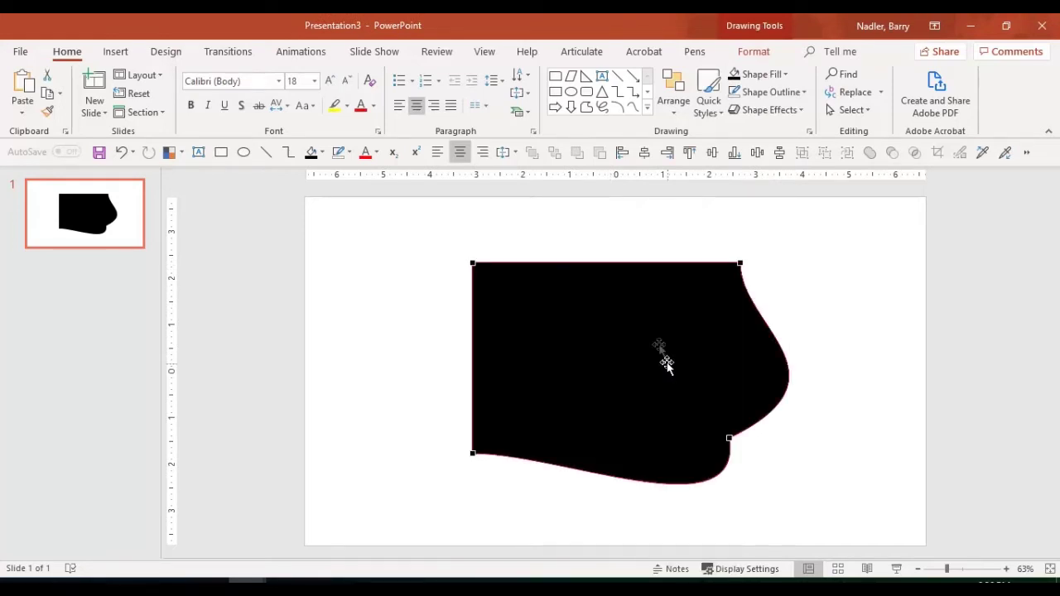
left_click(621, 262)
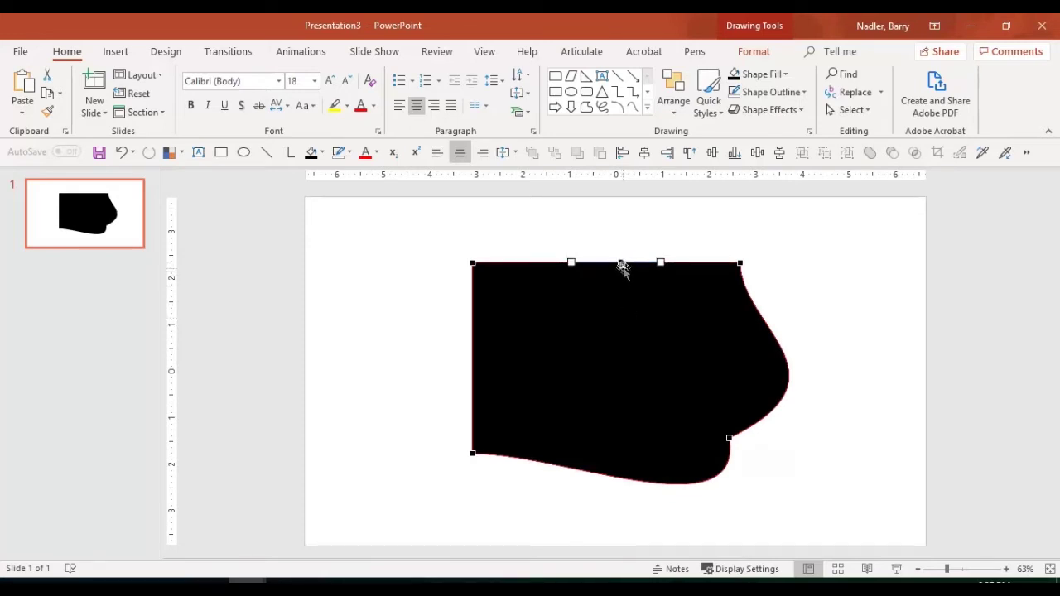
left_click_drag(621, 263, 620, 218)
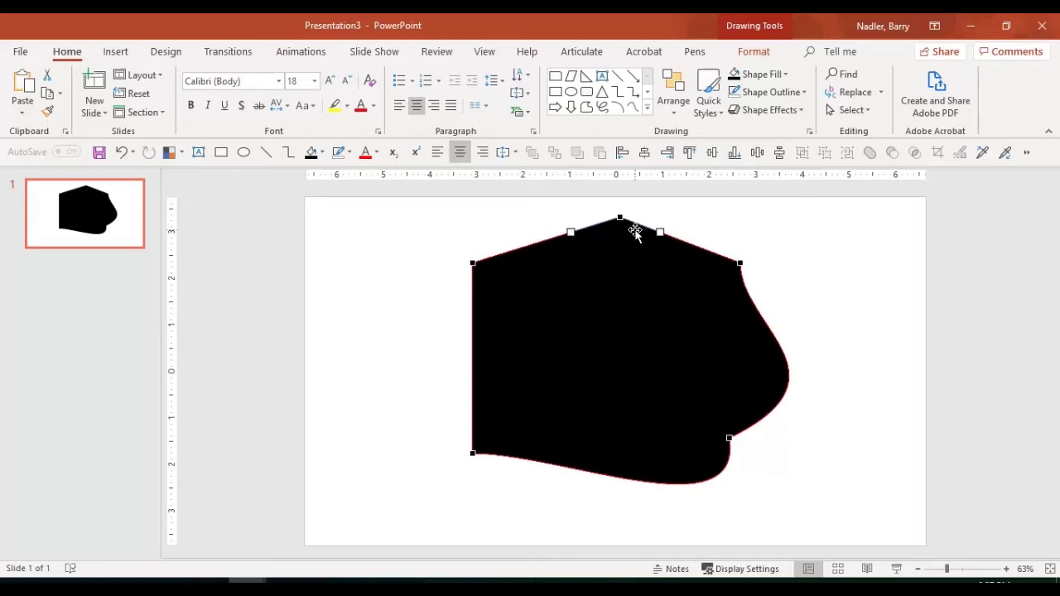
Step: Convert the upper-left corner to a smooth point and bulge the left edge outward, ending point editing
right_click(474, 265)
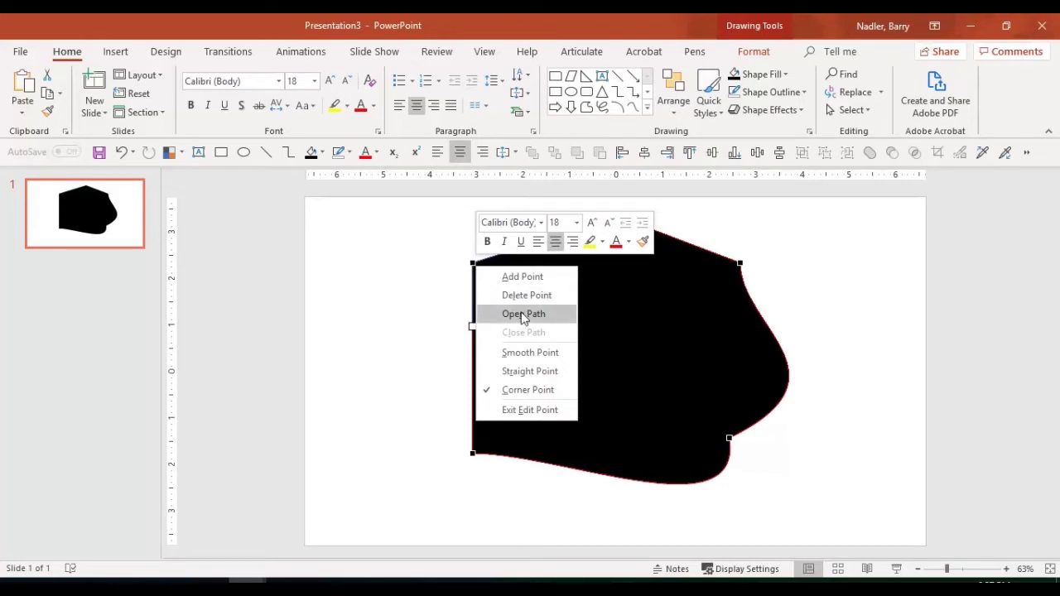
left_click(509, 354)
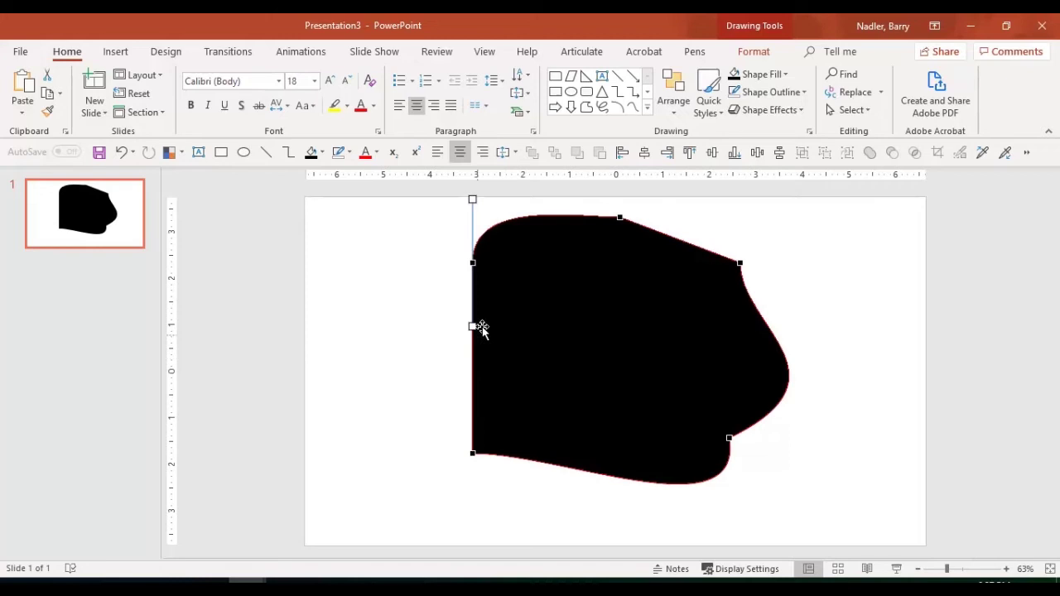
left_click_drag(471, 326, 427, 317)
left_click(383, 343)
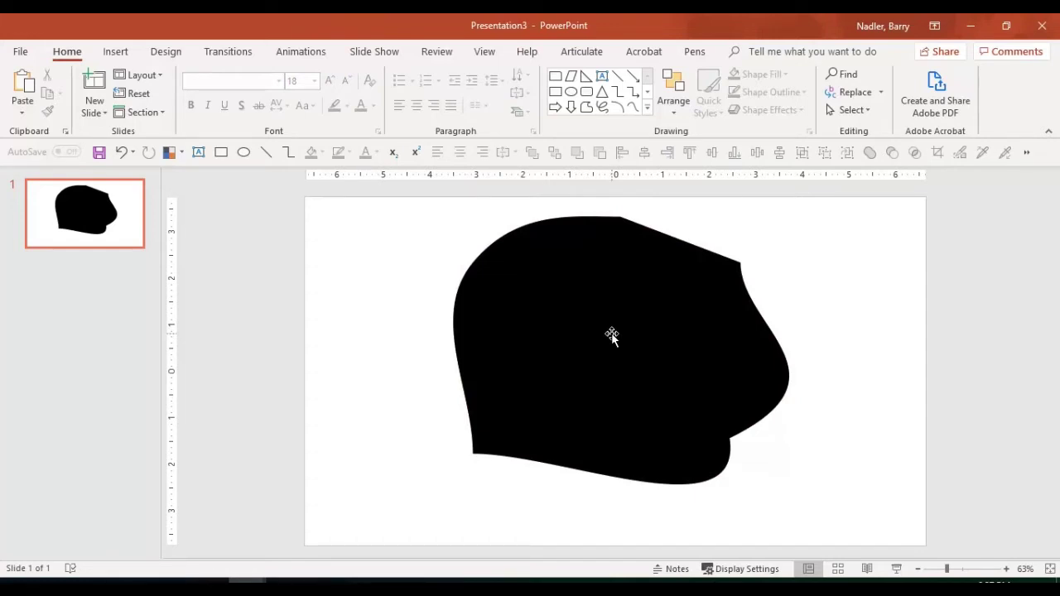
Step: Move the black shape toward the slide's left side and place a new circle overlapping its right edge
left_click_drag(611, 335, 506, 356)
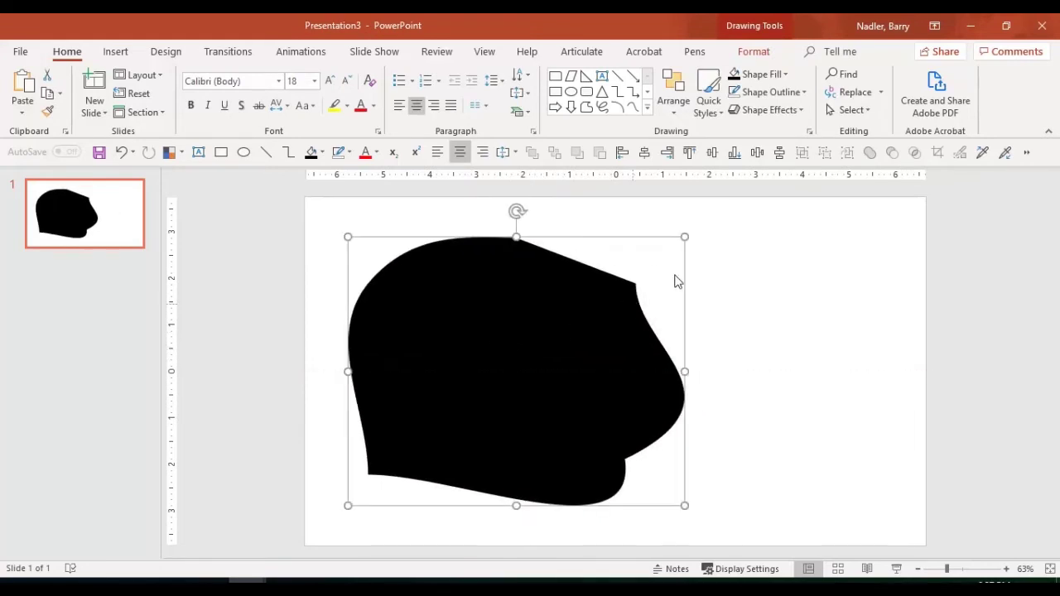
left_click(761, 280)
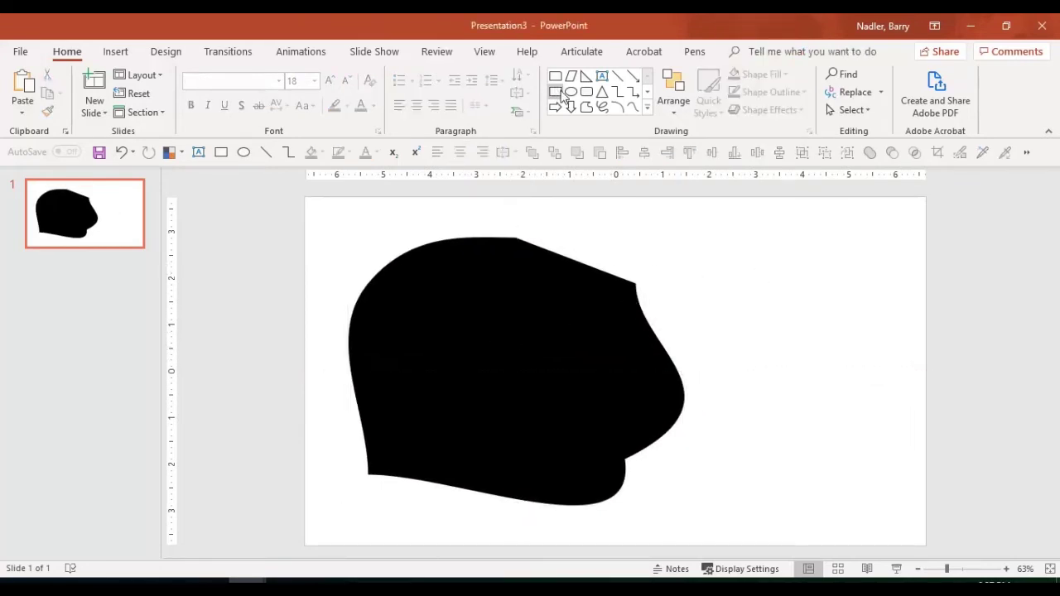
left_click(571, 92)
left_click_drag(701, 238, 823, 347)
left_click_drag(762, 286, 702, 367)
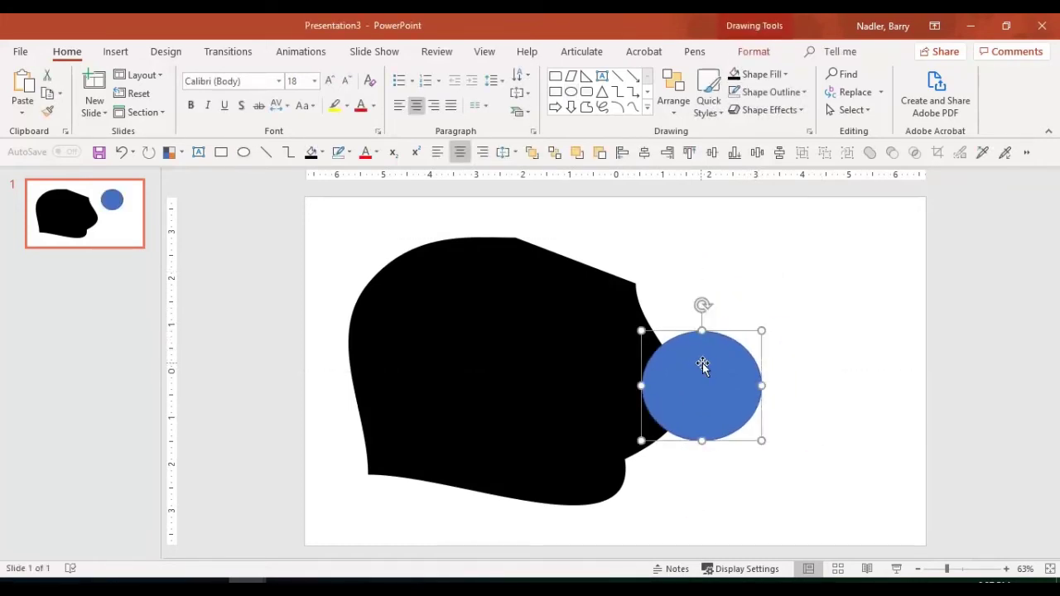
Step: Give the circle a black fill and no outline, and shift it slightly outward so it still overlaps the shape
left_click(735, 75)
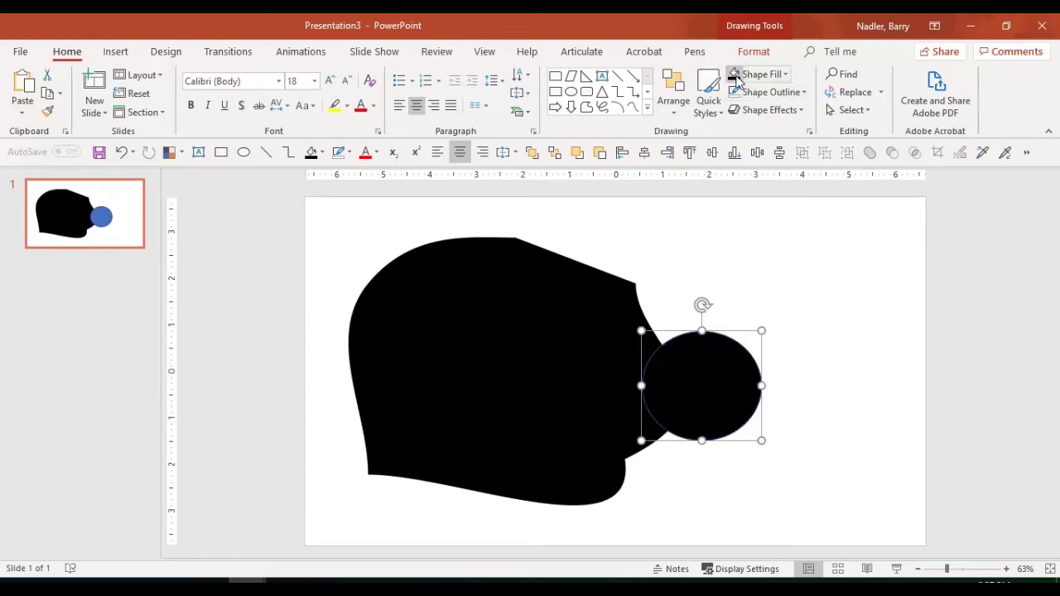
left_click(758, 92)
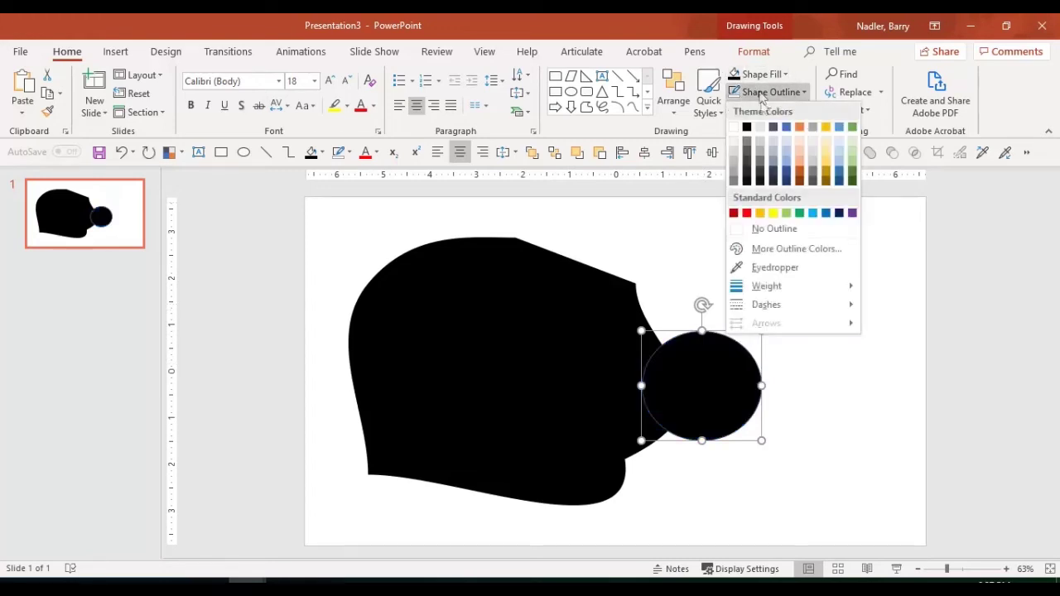
left_click(778, 229)
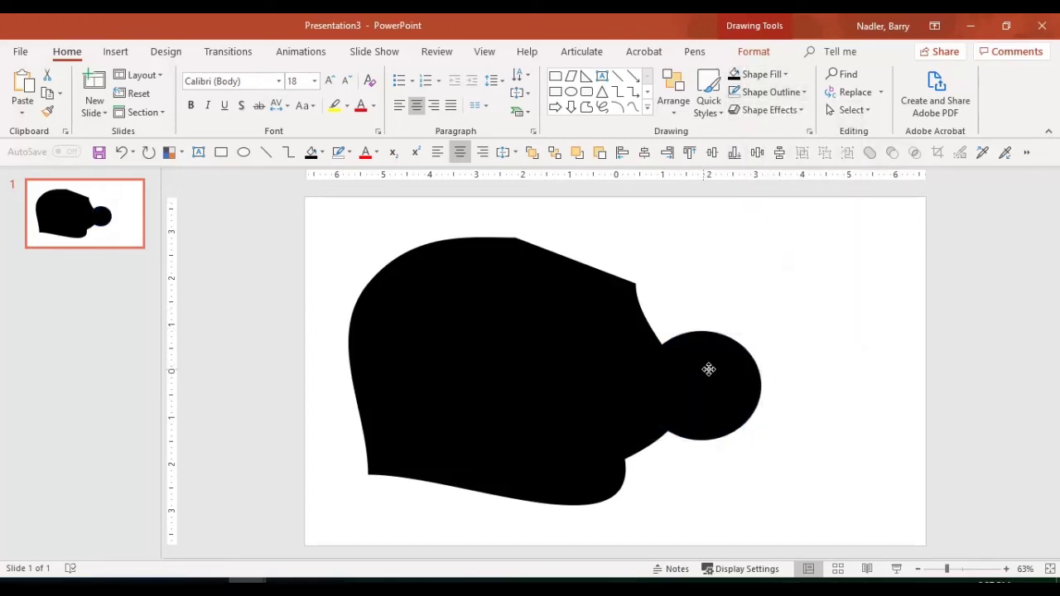
left_click_drag(708, 370, 719, 364)
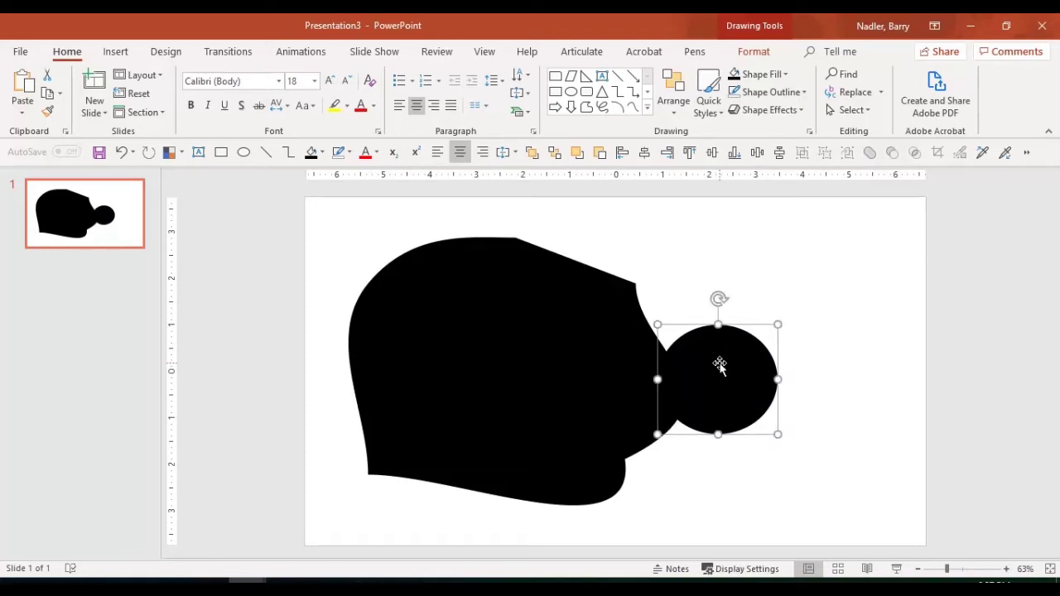
Step: Merge the black shape and the circle with Union, and nudge the merged shape slightly
left_click(614, 371, "shift")
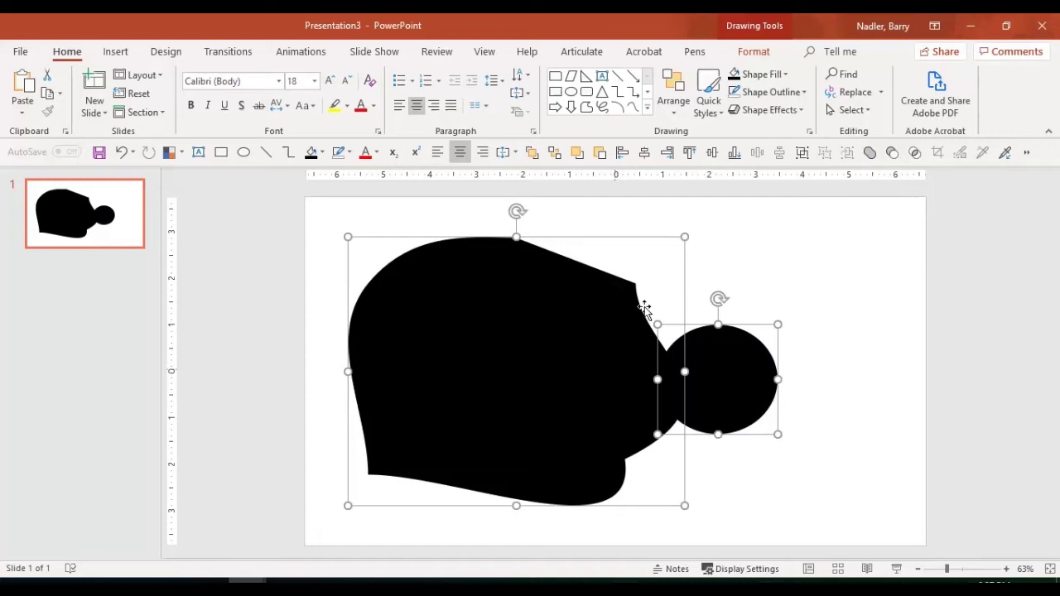
left_click(752, 53)
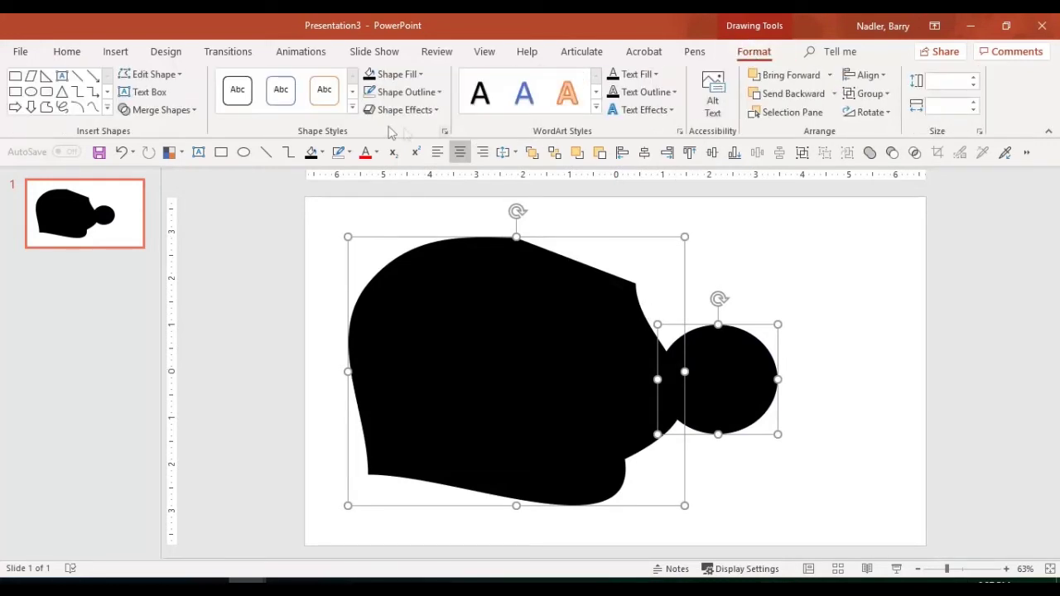
left_click(193, 110)
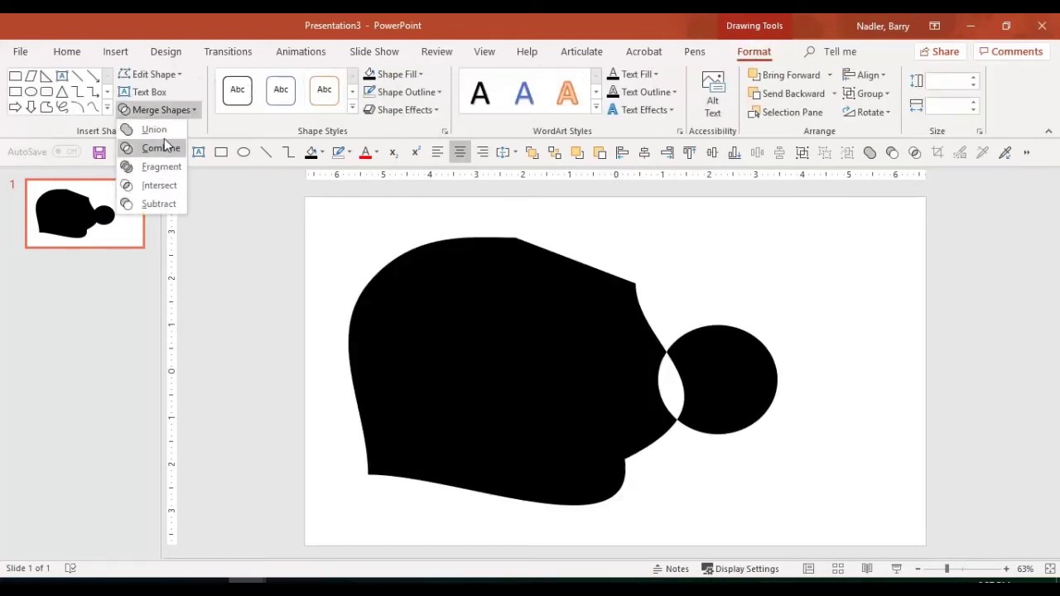
left_click(155, 131)
mouse_move(575, 397)
left_mouse_down()
mouse_move(651, 456)
mouse_move(524, 376)
mouse_move(561, 379)
mouse_move(580, 400)
left_mouse_up()
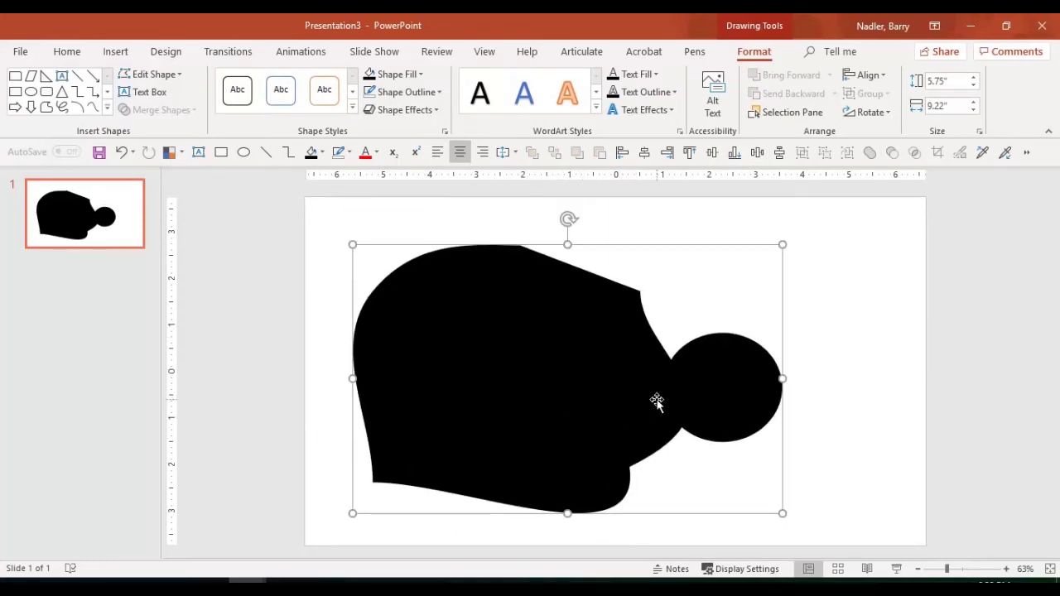
Step: Examine the edit points along the merged shape's outline, especially where the circle joins the body
right_click(657, 403)
left_click(823, 326)
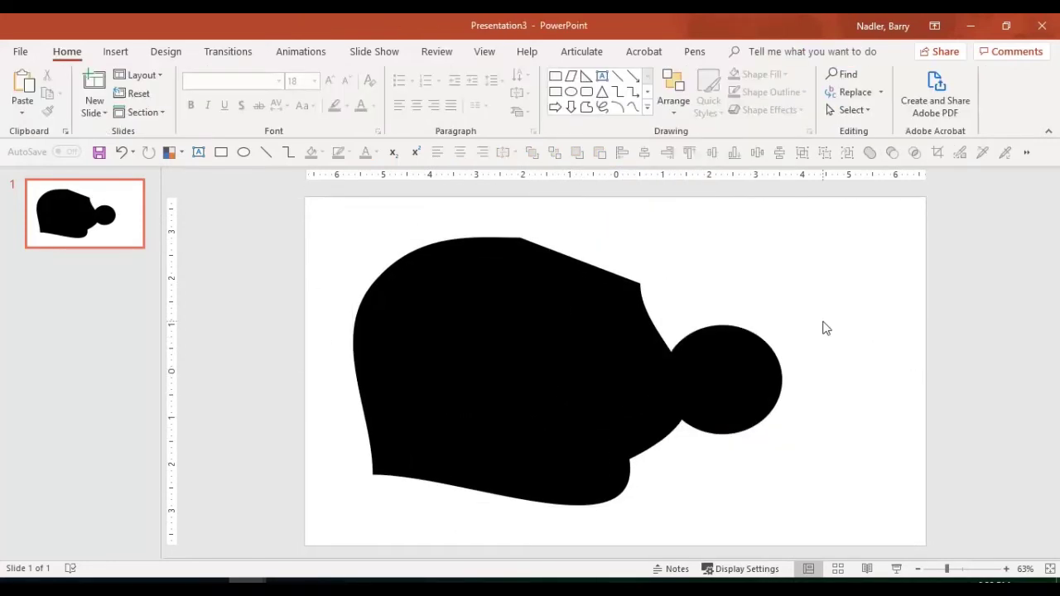
left_click(684, 358)
right_click(683, 358)
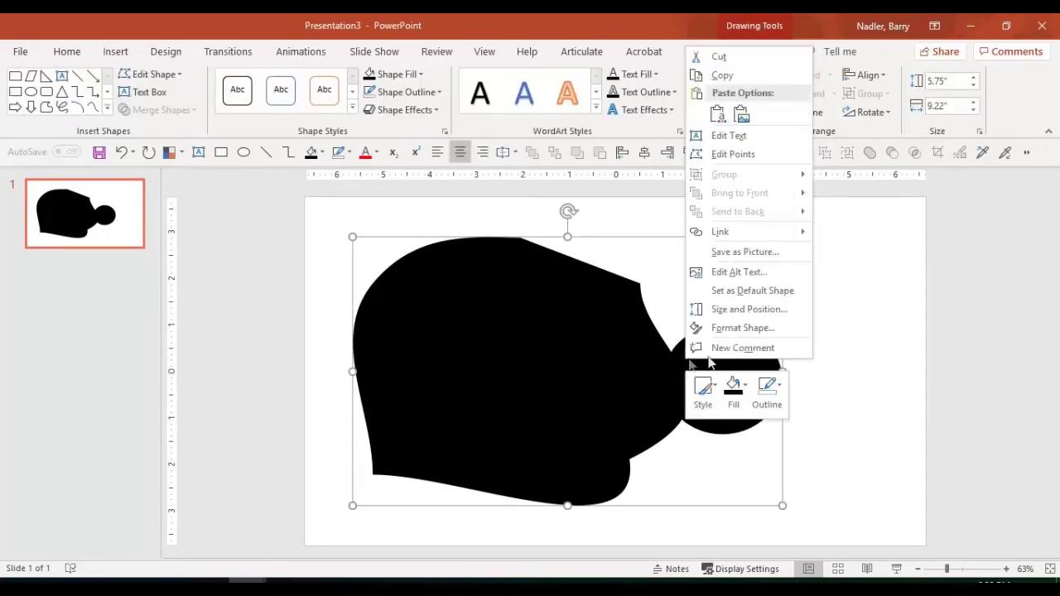
left_click(708, 161)
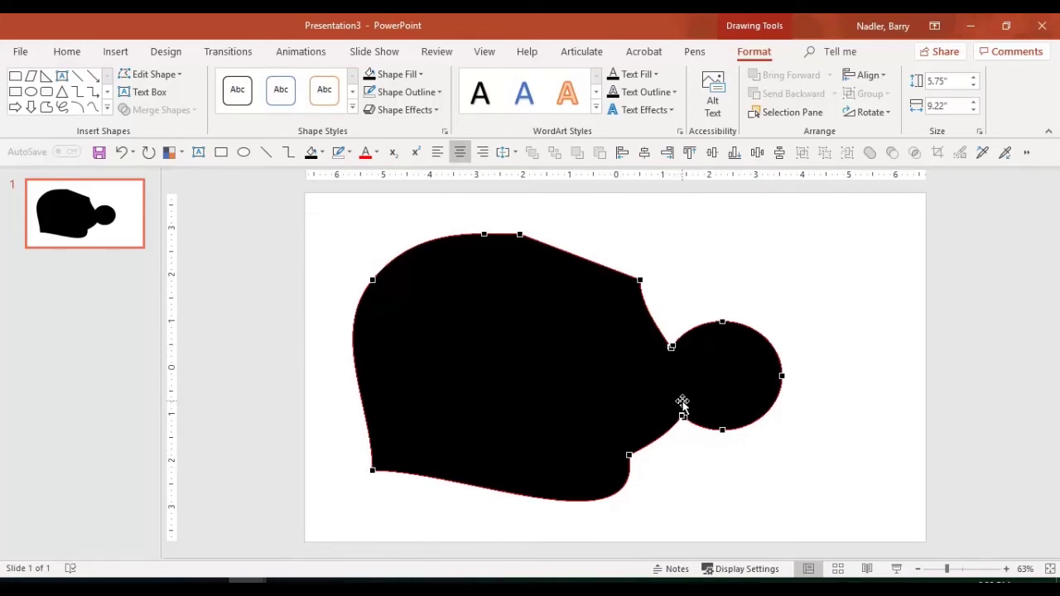
left_click(698, 469)
Step: Delete the merged black shape from the slide
left_click(606, 386)
left_click(606, 385)
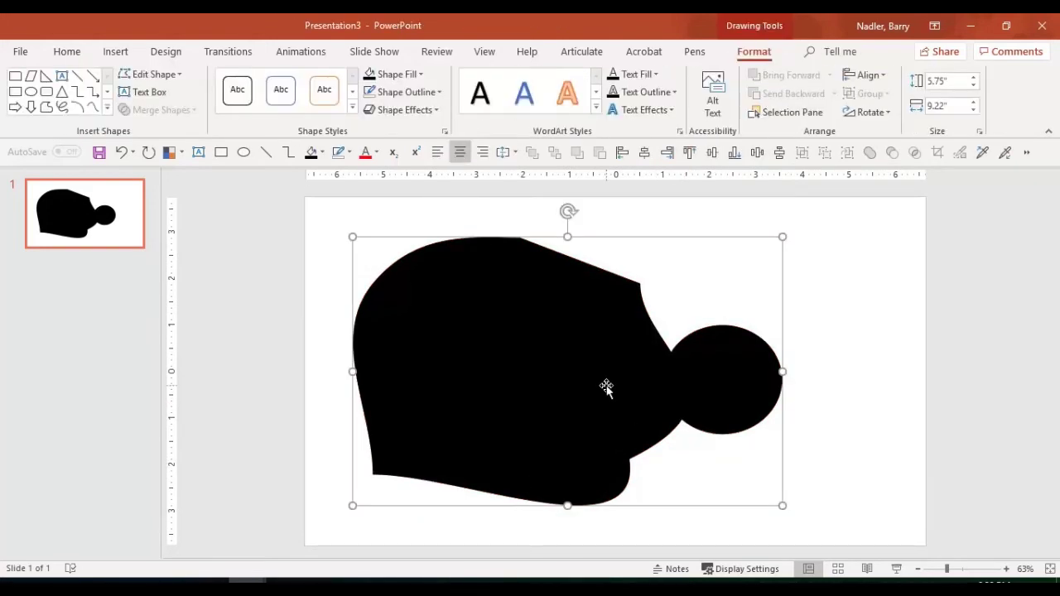
key("Delete")
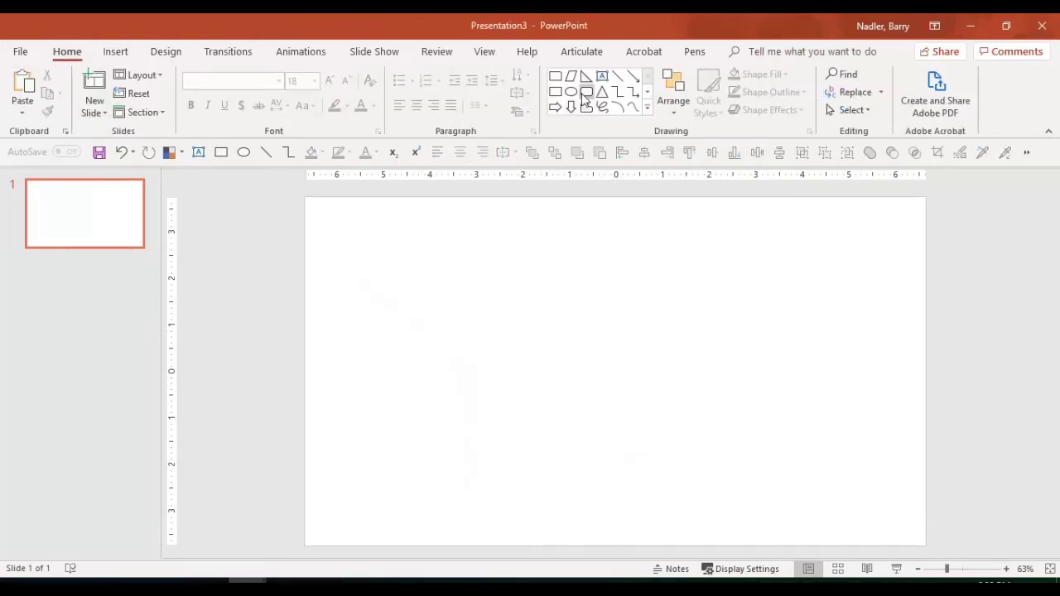
Step: Draw a wide rectangle on the empty slide and center it horizontally
left_click(555, 92)
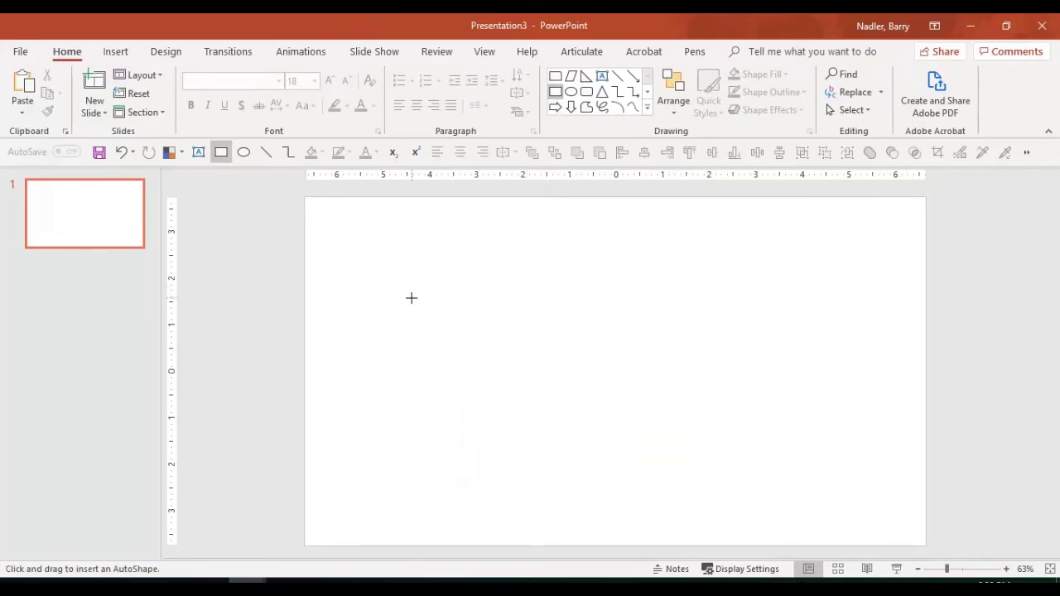
mouse_move(411, 298)
left_mouse_down()
mouse_move(715, 471)
mouse_move(768, 489)
left_mouse_up()
left_click_drag(660, 421, 684, 378)
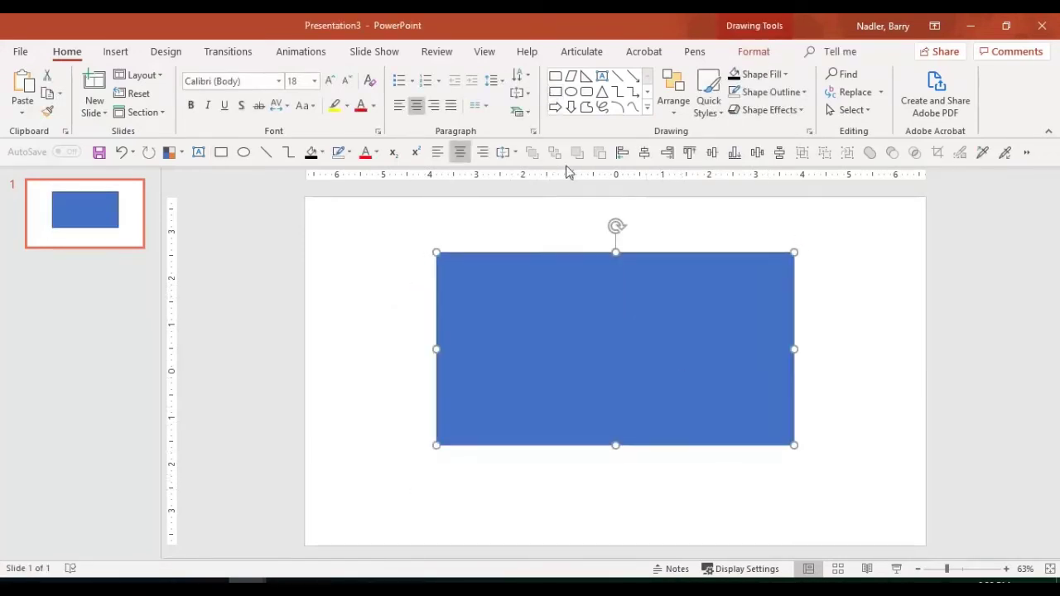
Step: Draw a small circle on the rectangle and place it at the horizontal center, slightly above the rectangle's middle
left_click(571, 92)
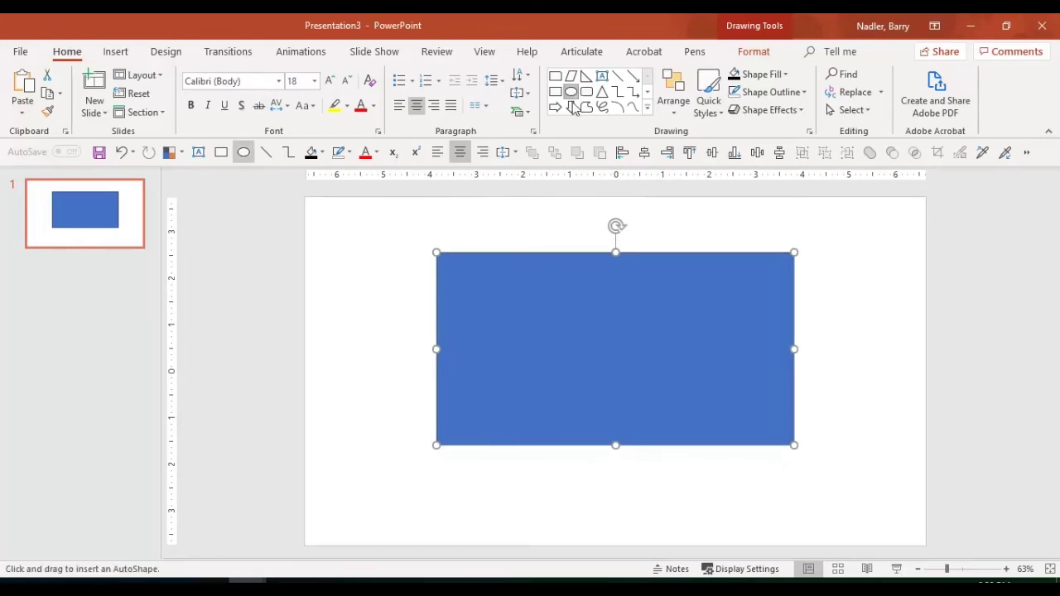
left_click(662, 362)
left_click_drag(634, 345, 616, 334)
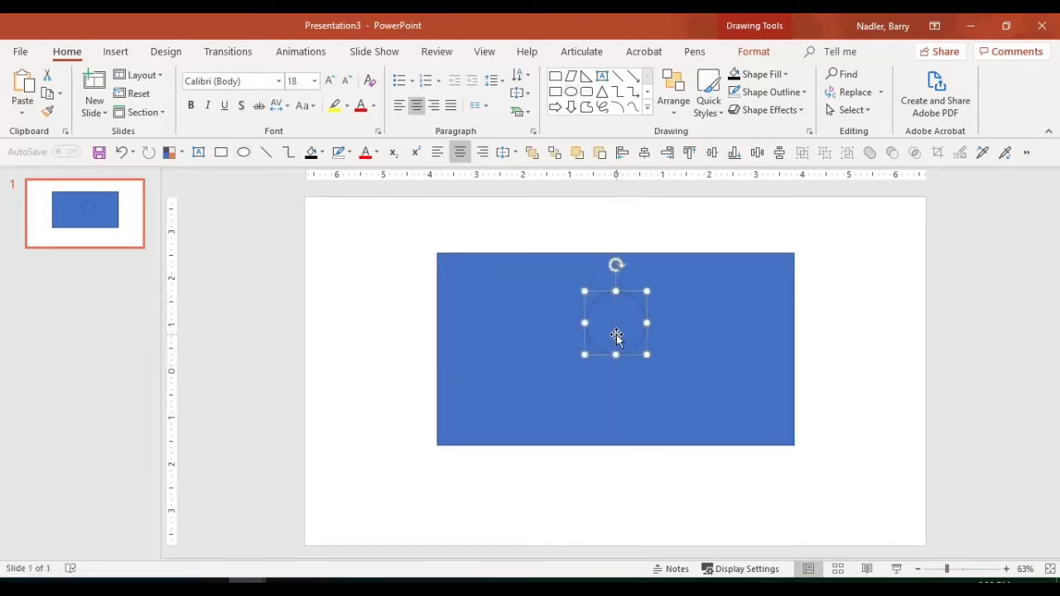
Step: Fill the small circle black and draw a narrow, tall rounded rectangle extending down from its lower part
left_click(775, 81)
left_click(746, 109)
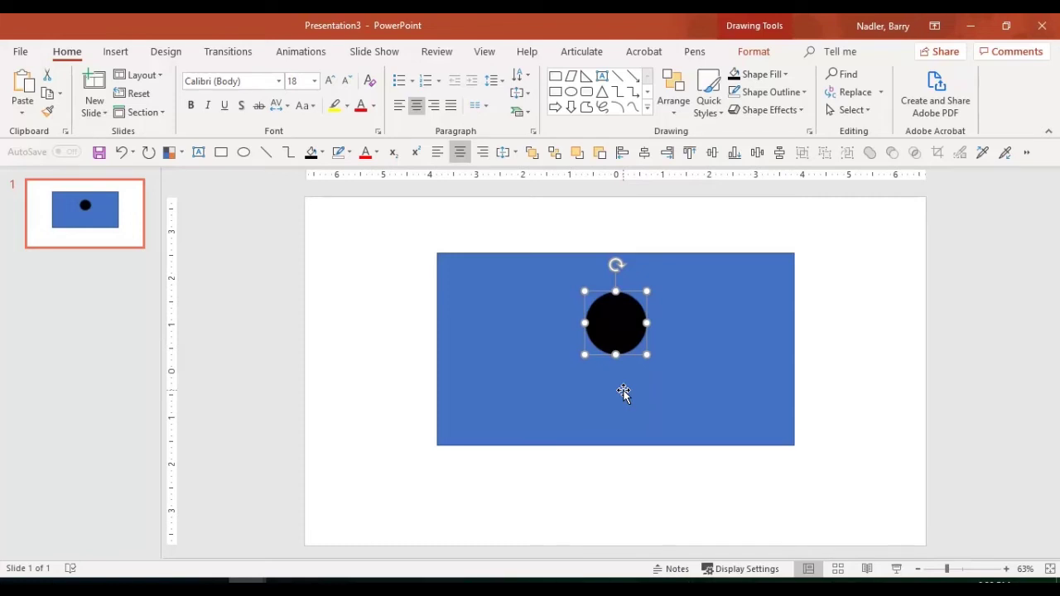
left_click(586, 91)
left_click_drag(606, 342, 635, 403)
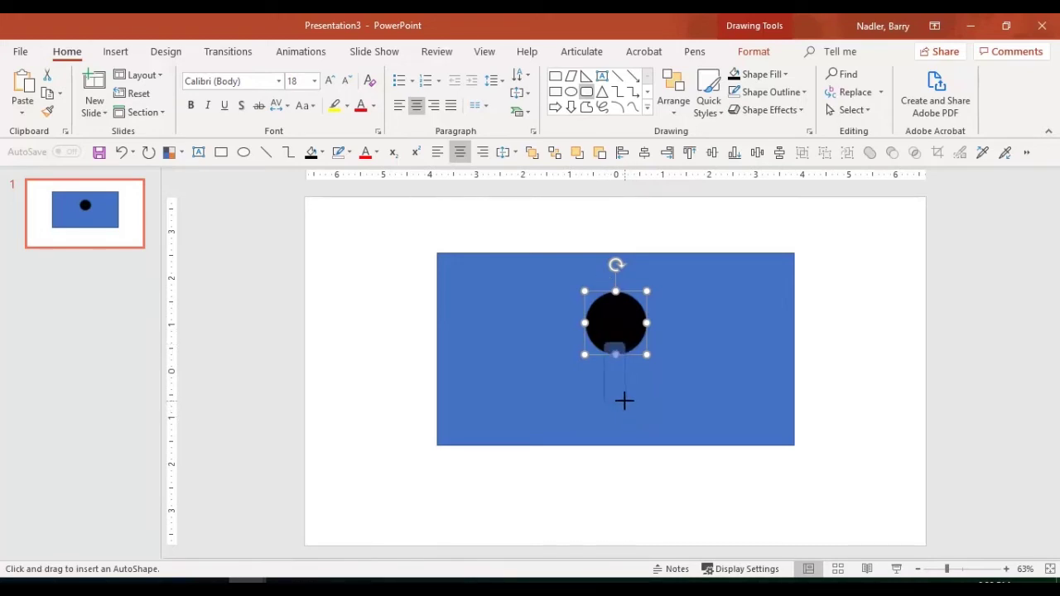
left_click_drag(624, 401, 625, 402)
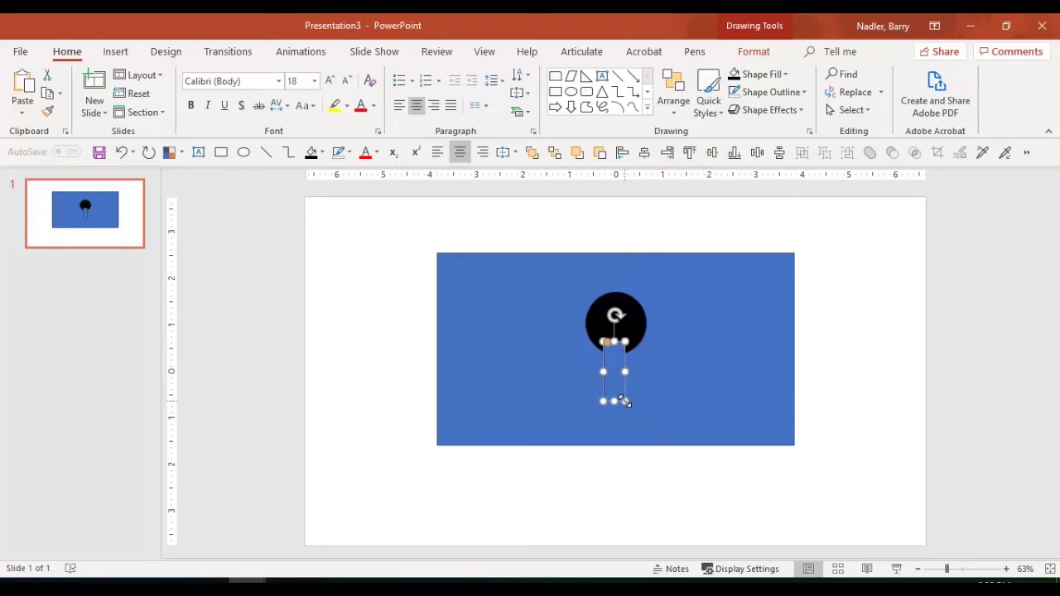
Step: Give the rounded rectangle a black fill with no outline, and center it under the circle so the two overlap as a keyhole
left_click(773, 76)
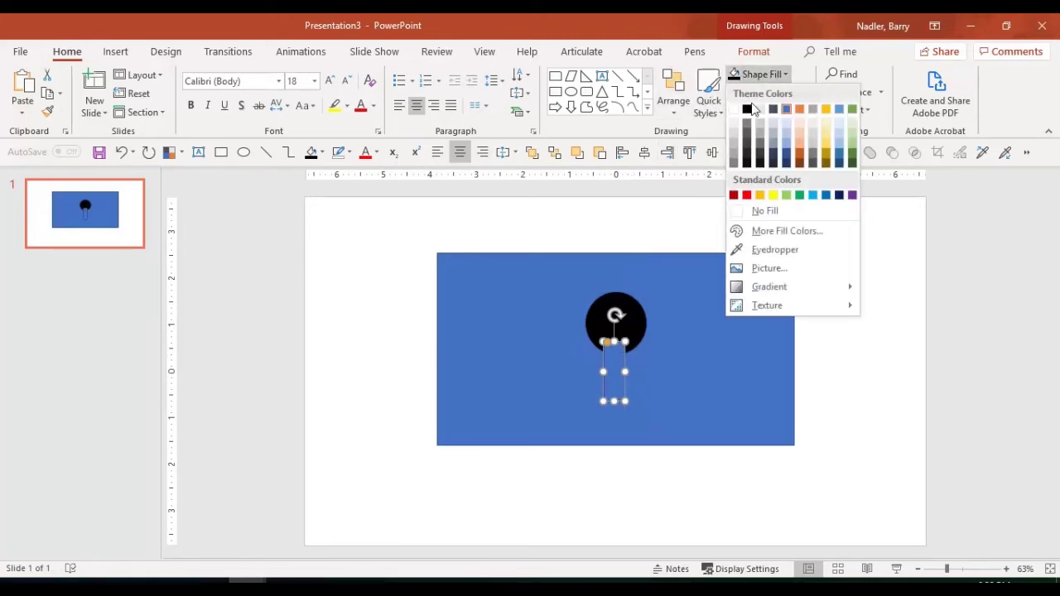
left_click(750, 109)
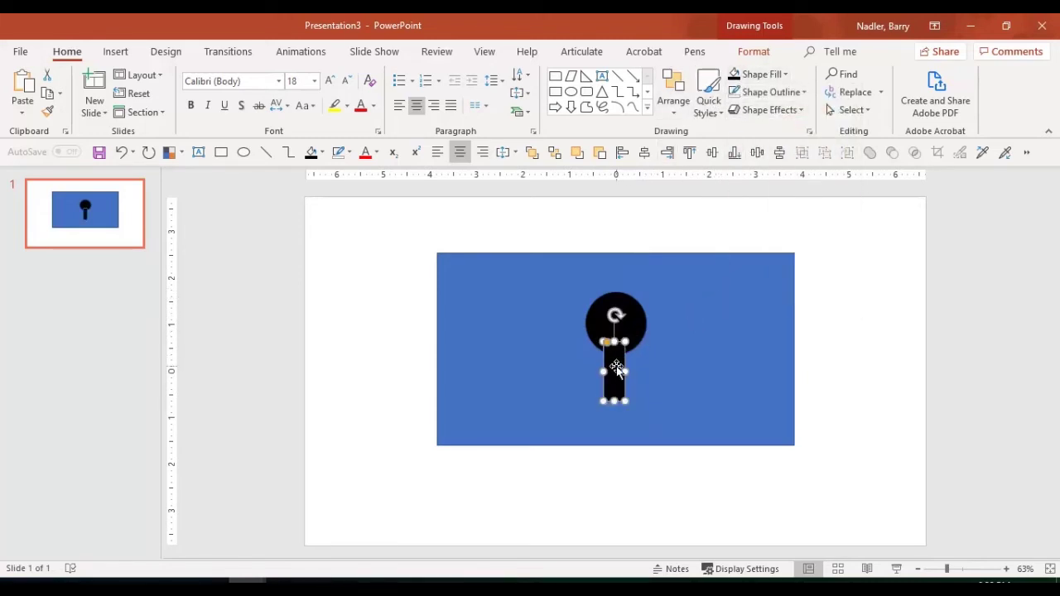
left_click_drag(616, 369, 616, 358)
left_click(772, 92)
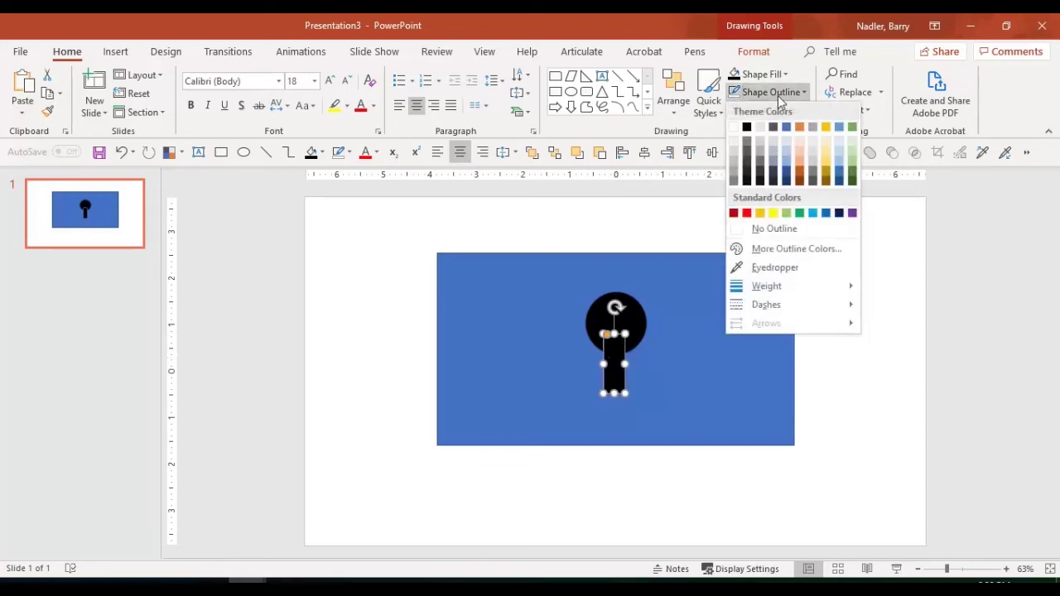
left_click(766, 225)
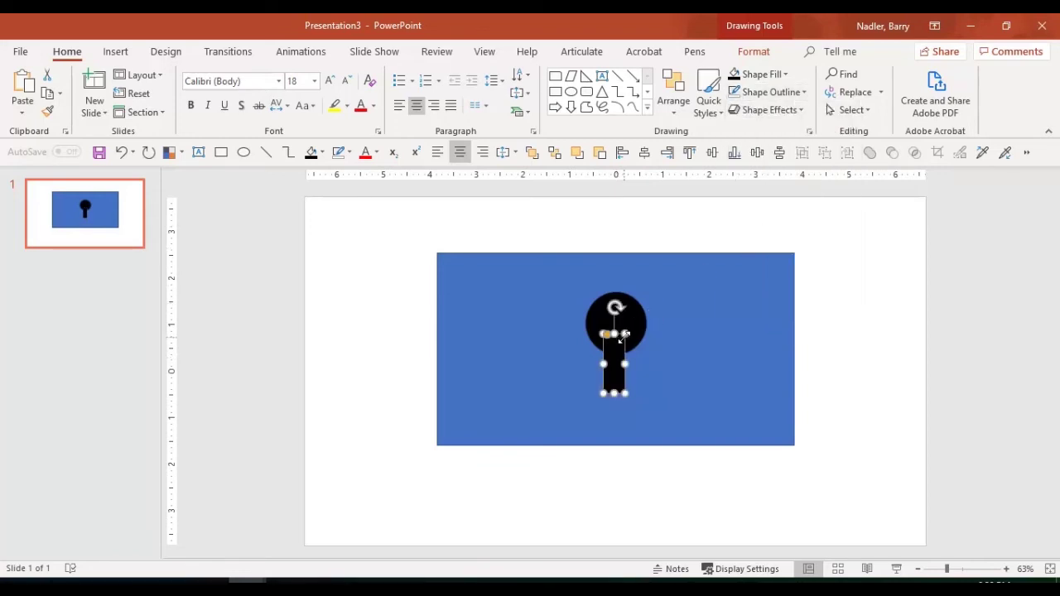
left_click_drag(623, 353, 625, 354)
Step: Merge the circle and rounded rectangle with Union and center the black keyhole on the blue rectangle
left_click(627, 318, "shift")
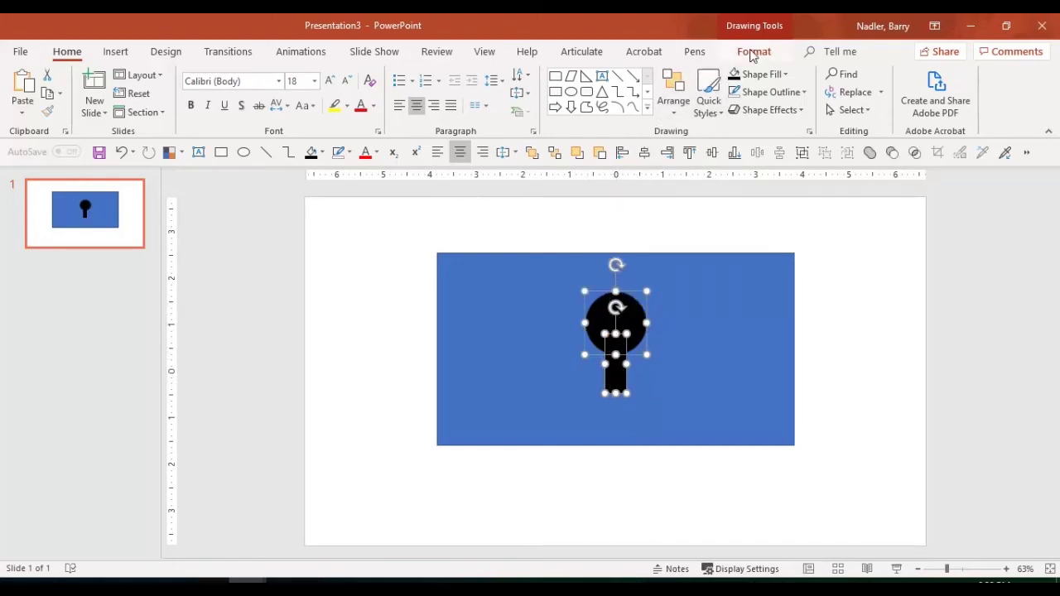
left_click(752, 53)
left_click(191, 110)
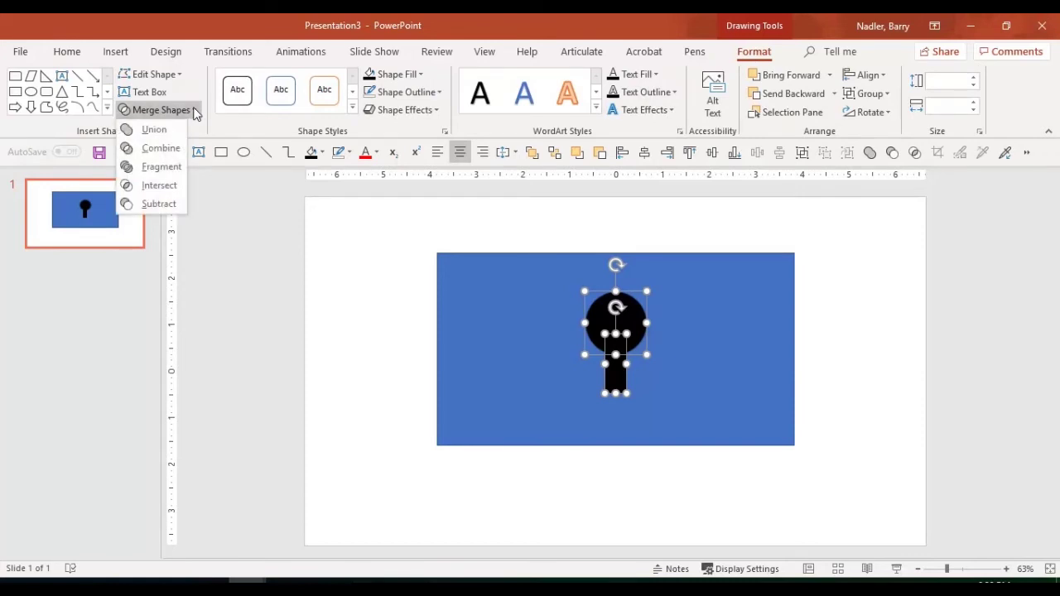
left_click(154, 129)
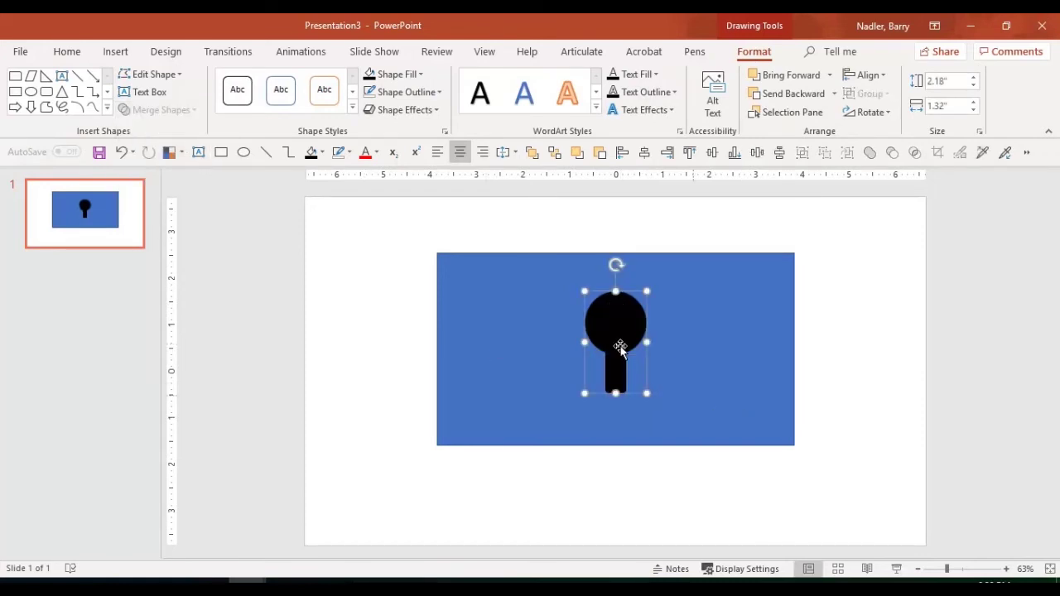
left_click_drag(590, 317, 613, 323)
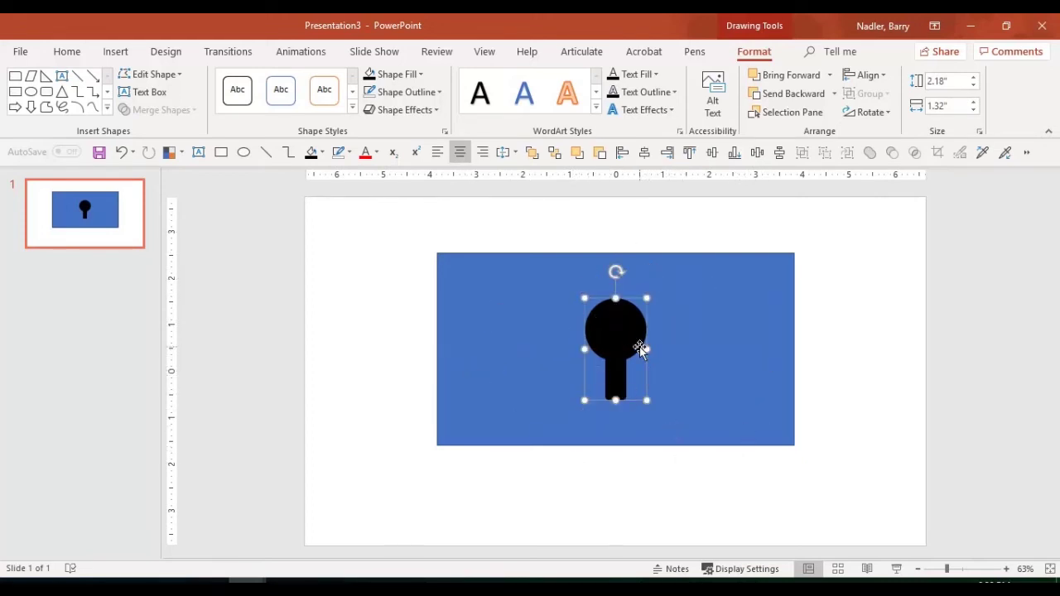
Step: Subtract the black keyhole from the blue rectangle to cut a keyhole opening through it
left_click(687, 360)
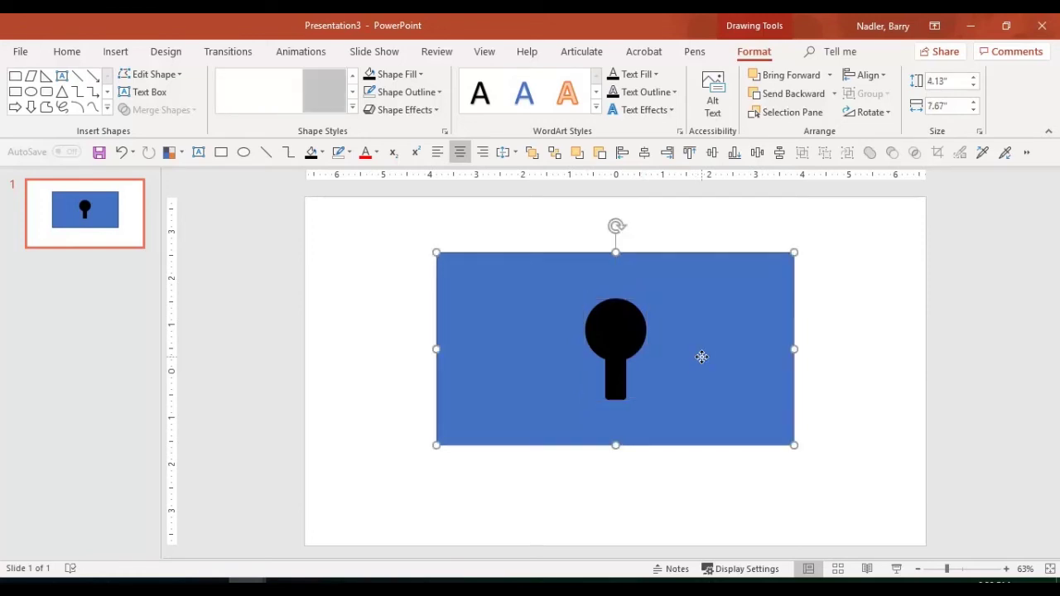
left_click(624, 336, "shift")
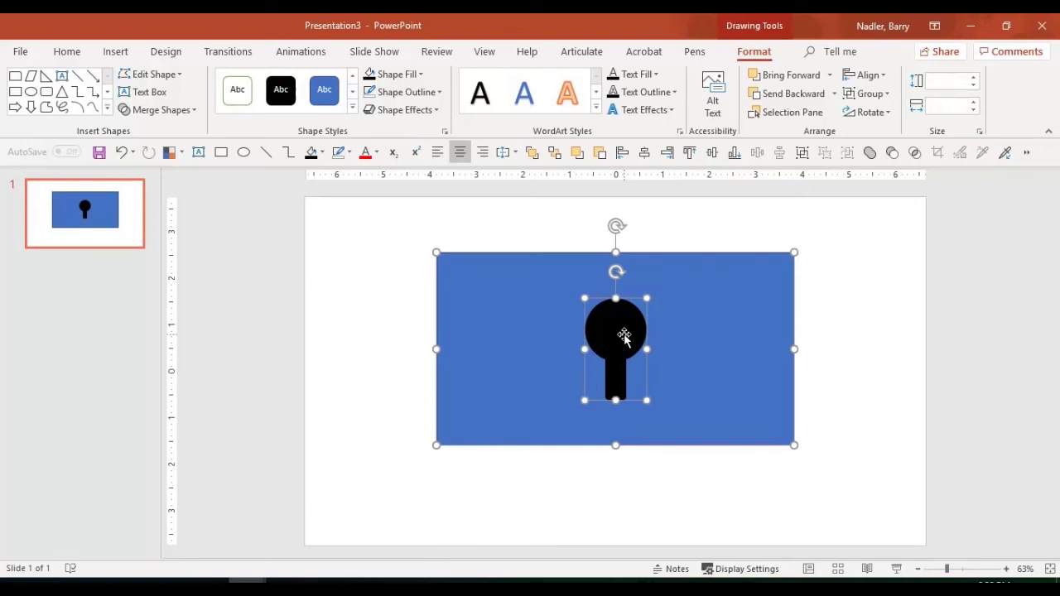
left_click(138, 112)
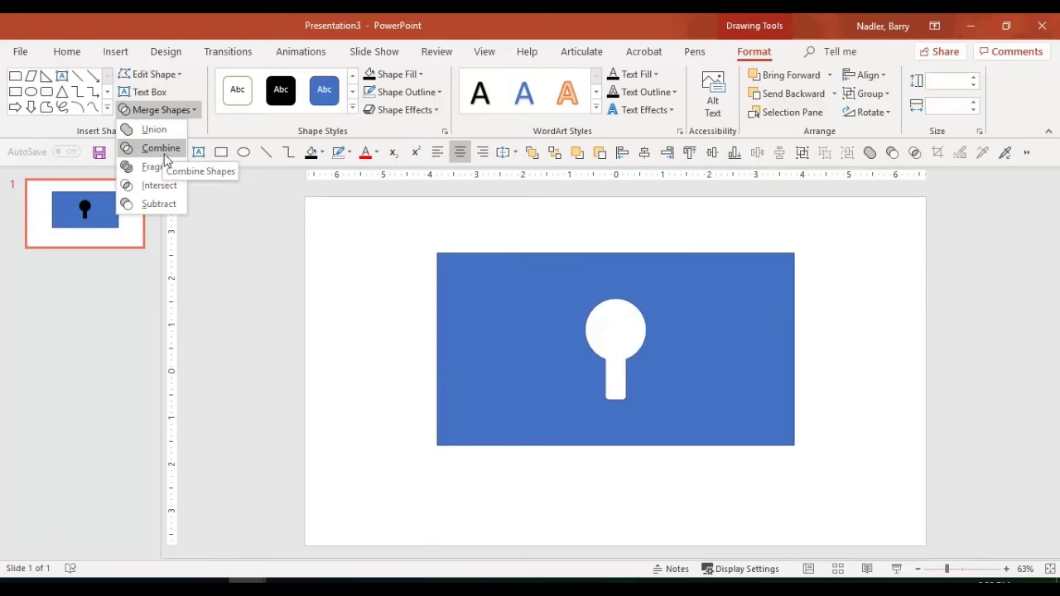
left_click(157, 203)
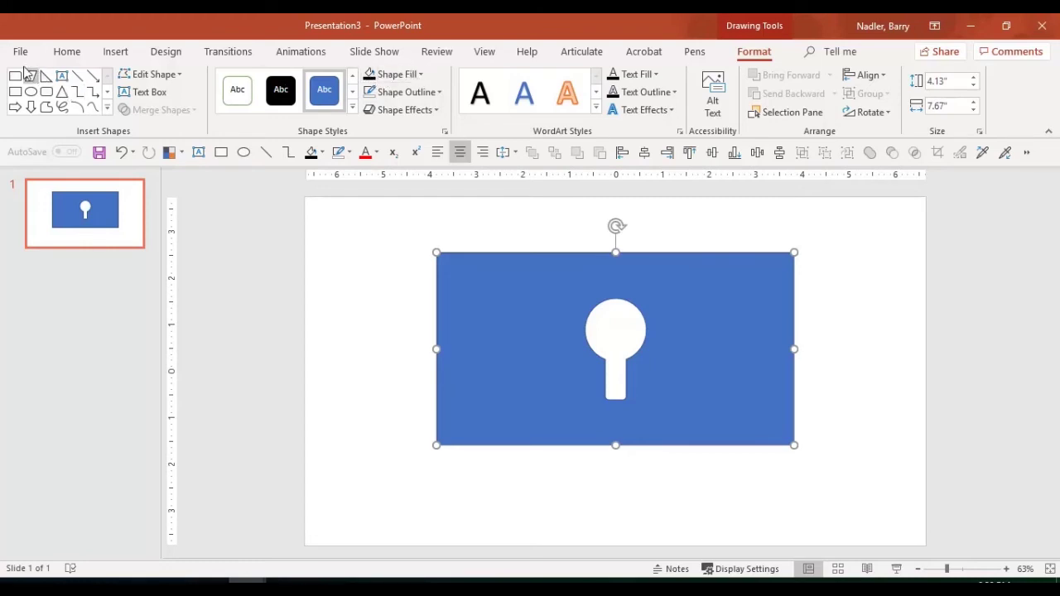
Step: Draw an oval about 3.13" by 2.18" over the keyhole's upper part, send it behind the blue shape and fill it green
left_click(31, 91)
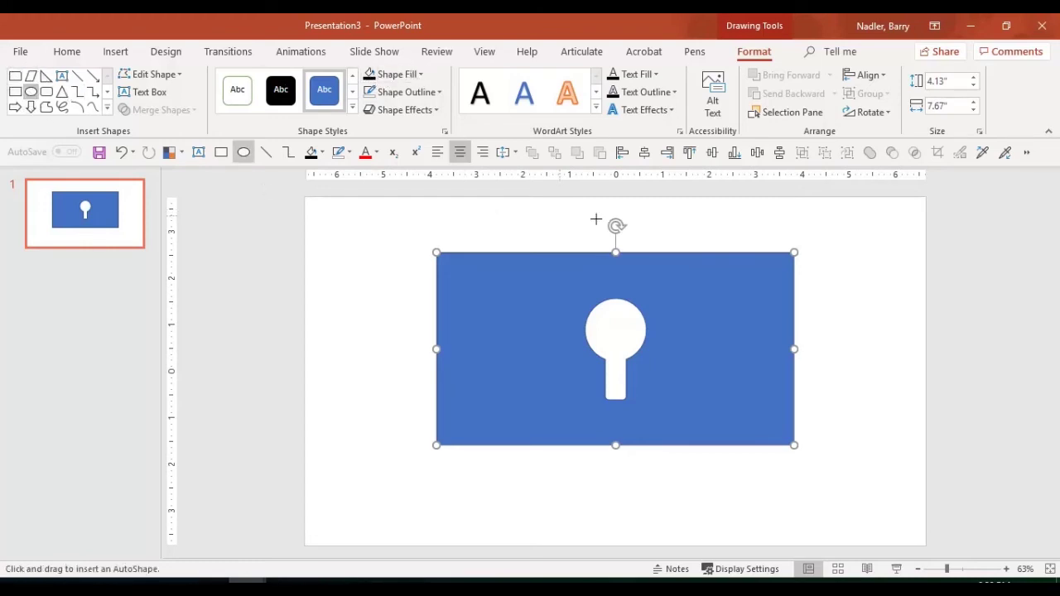
mouse_move(544, 228)
left_mouse_down()
mouse_move(731, 362)
mouse_move(690, 331)
left_mouse_up()
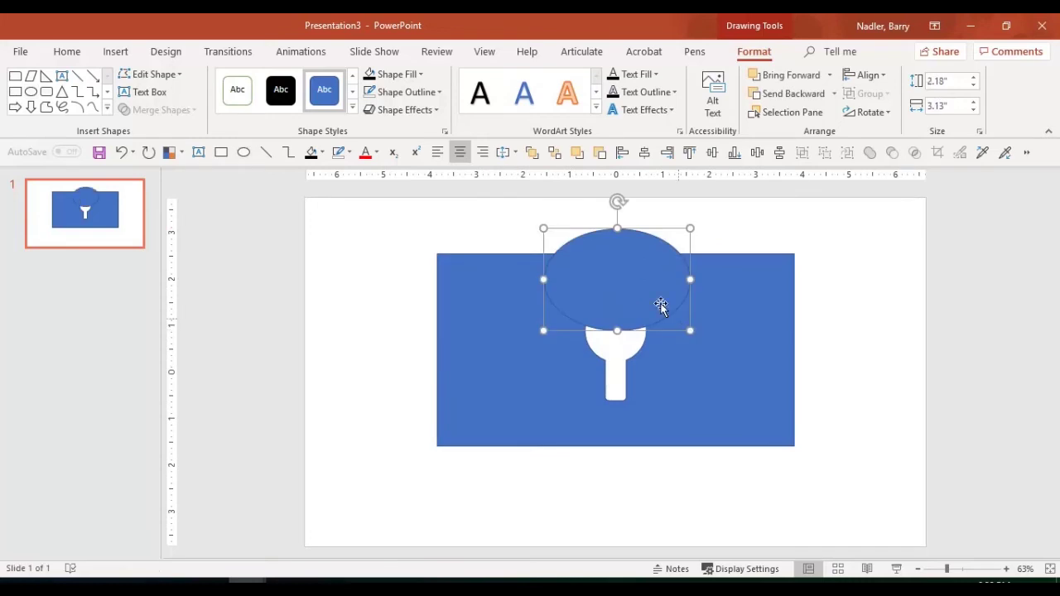
right_click(660, 308)
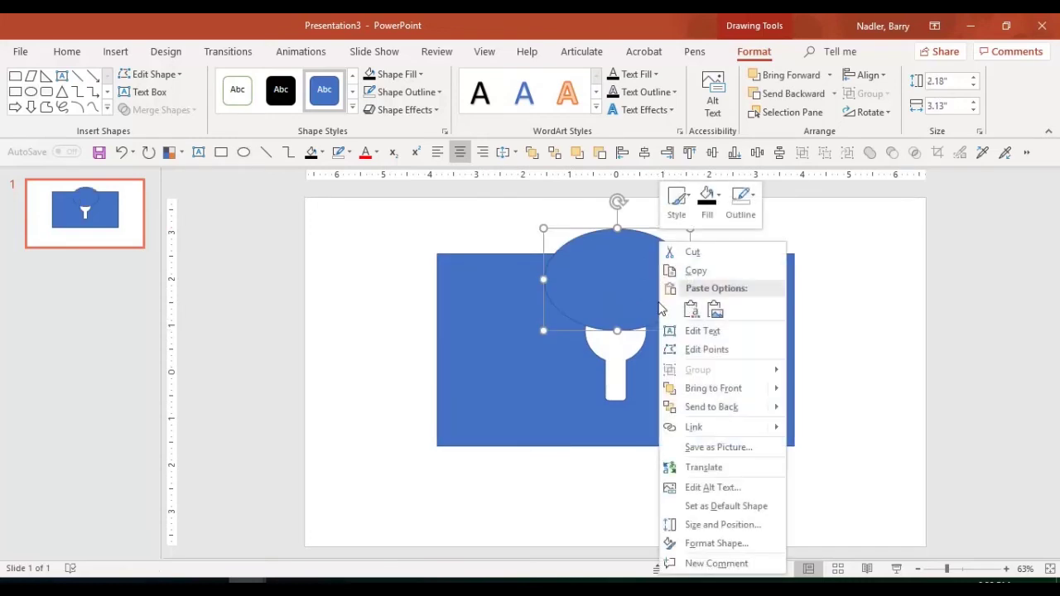
left_click(727, 407)
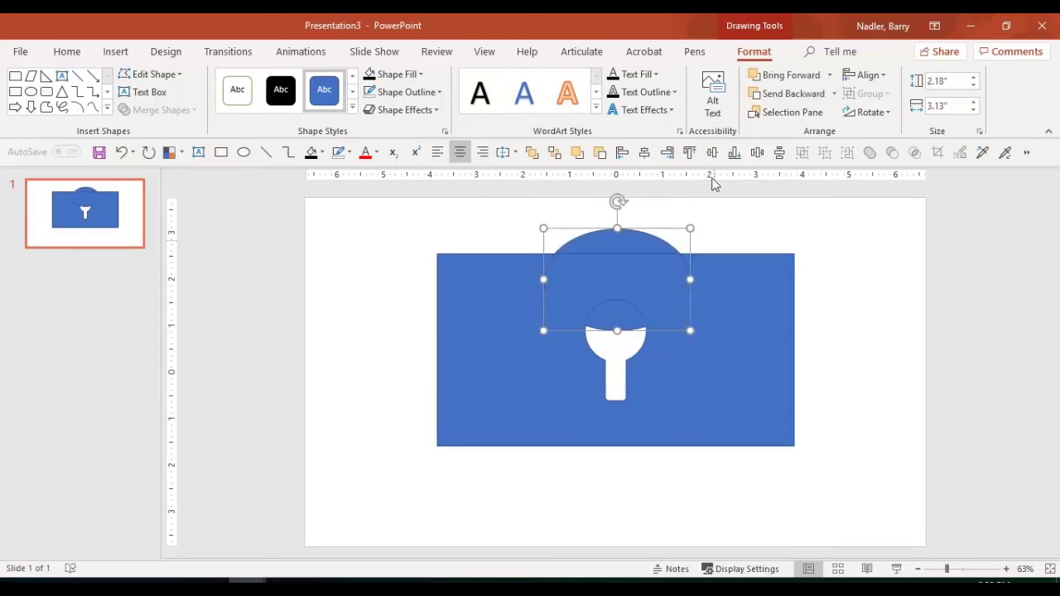
left_click(393, 81)
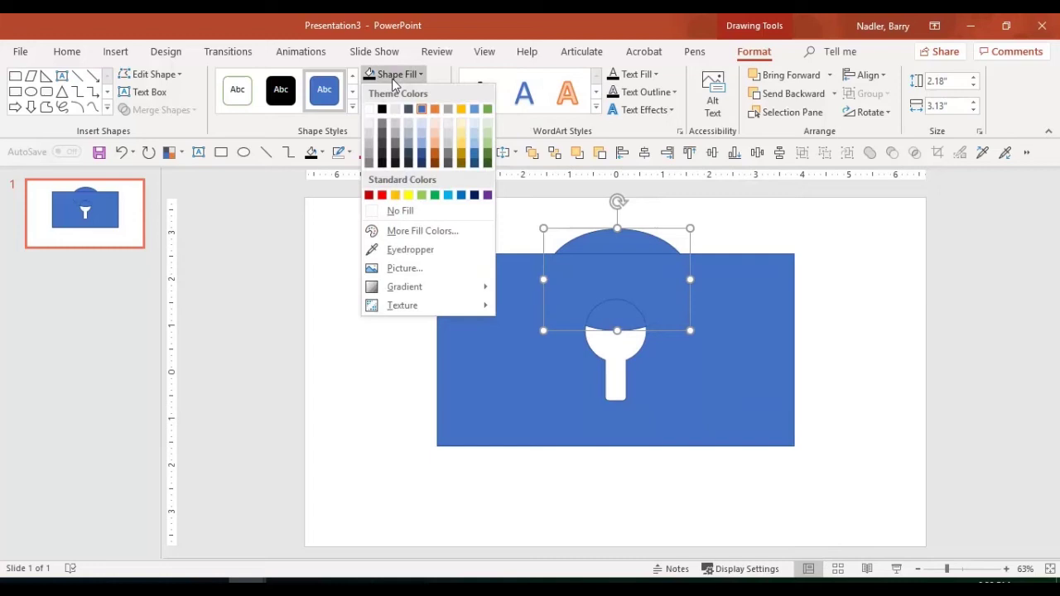
left_click(487, 110)
Step: Shift the blue keyhole shape slightly downward over the green oval, and delete the oval
mouse_move(737, 334)
left_mouse_down()
mouse_move(733, 301)
mouse_move(733, 349)
mouse_move(736, 339)
mouse_move(760, 339)
mouse_move(700, 350)
mouse_move(732, 348)
left_mouse_up()
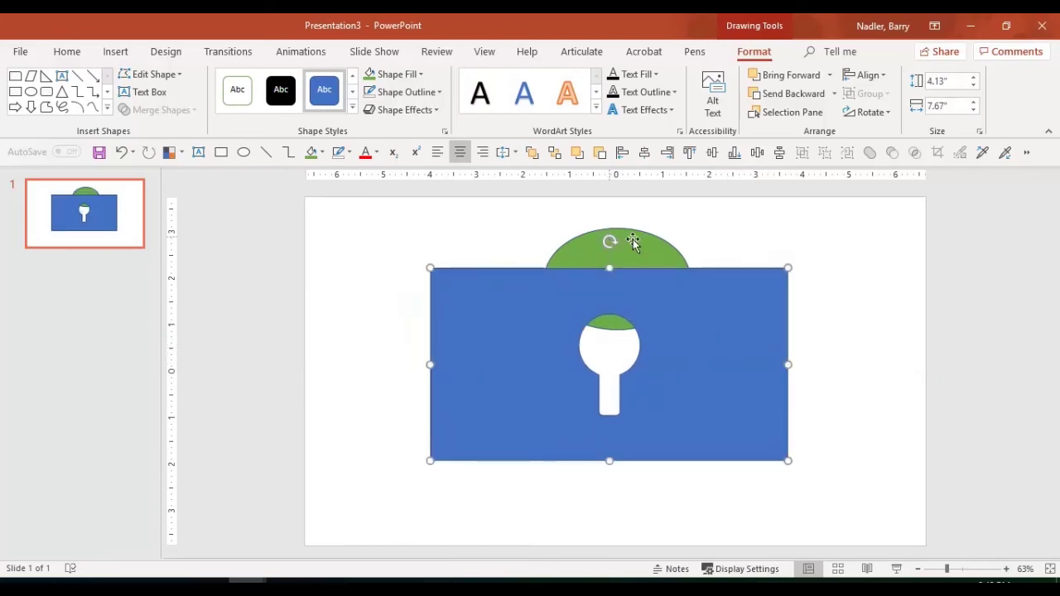
left_click(640, 242)
key("Delete")
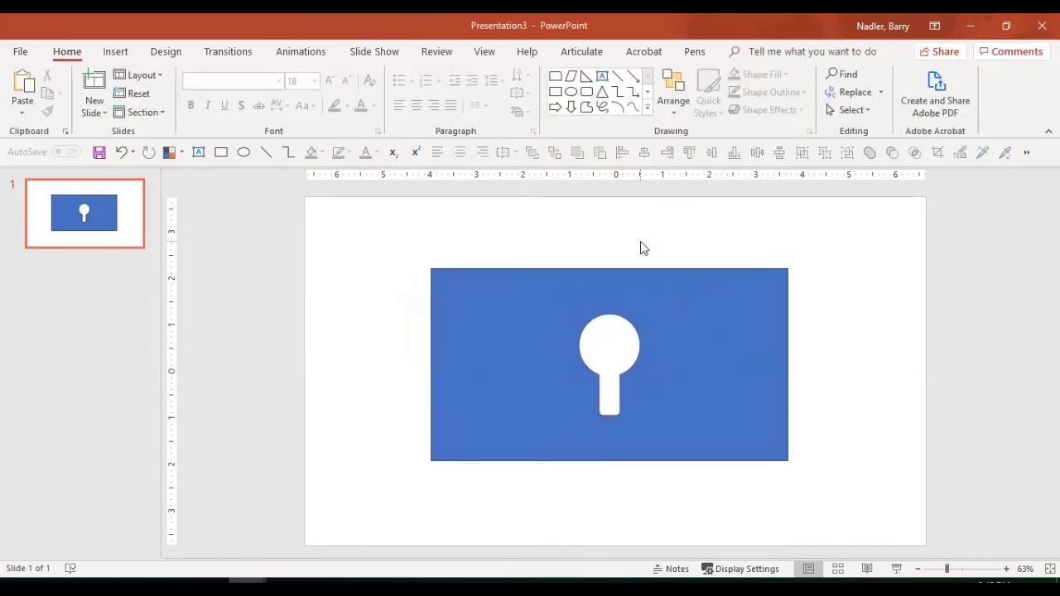
Step: Apply a black outline and a lower-right shadow to the blue keyhole shape, and nudge it slightly to the left
left_click(726, 365)
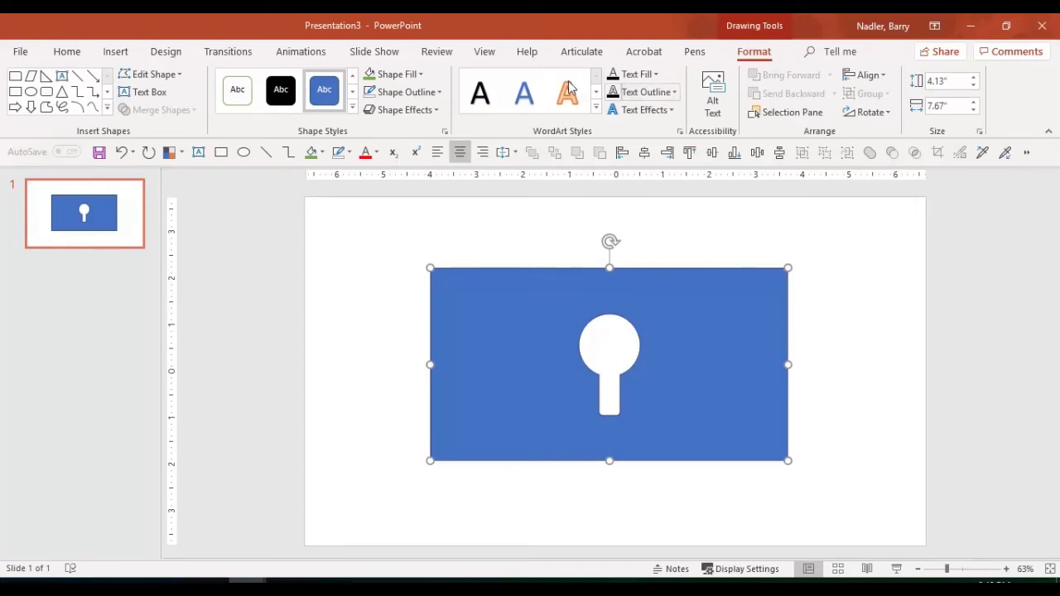
left_click(432, 93)
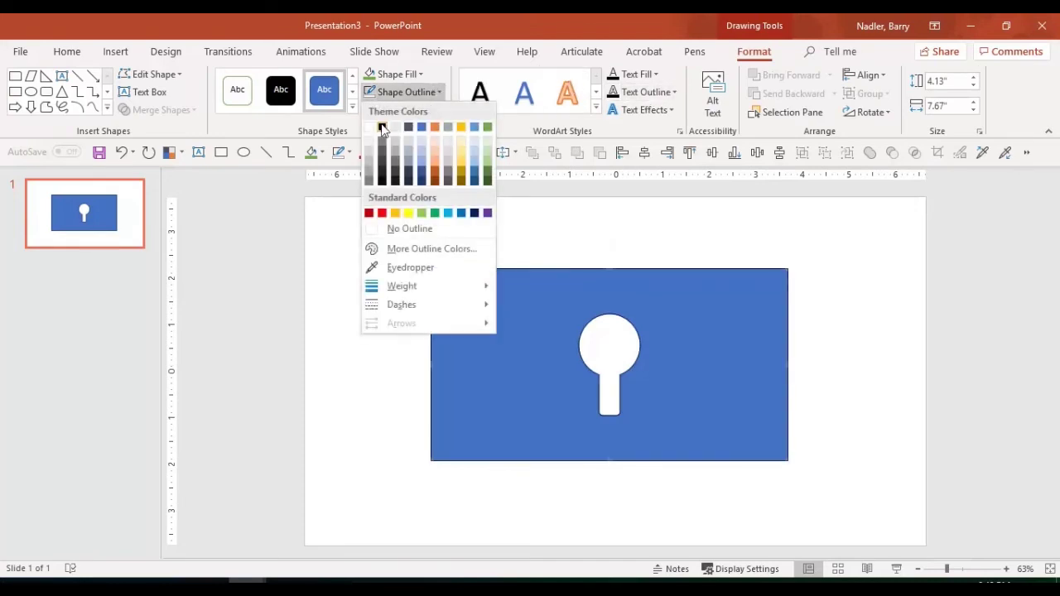
left_click(382, 129)
left_click(403, 110)
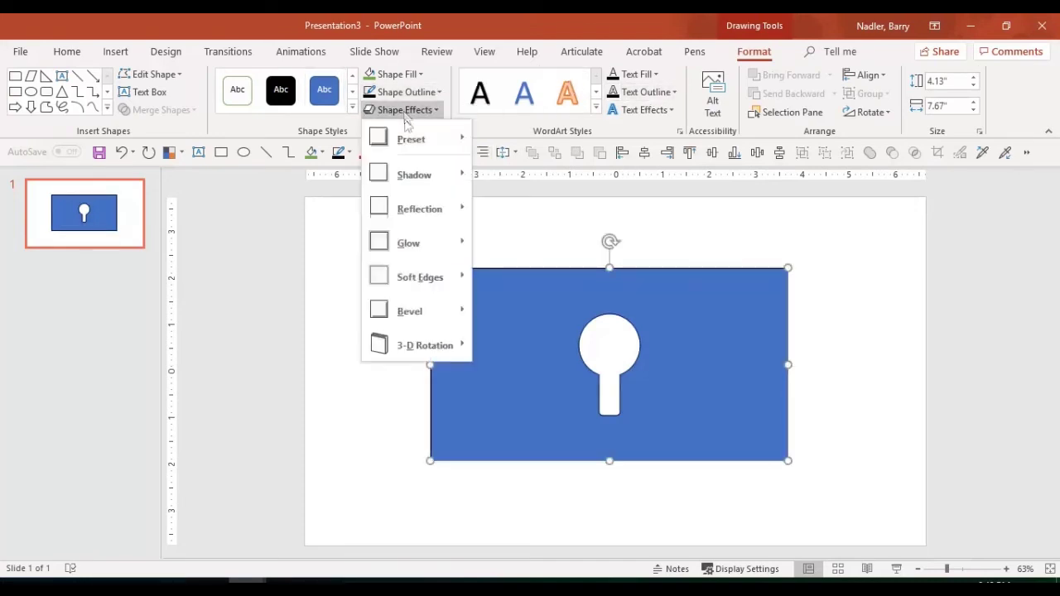
mouse_move(421, 177)
left_click(494, 170)
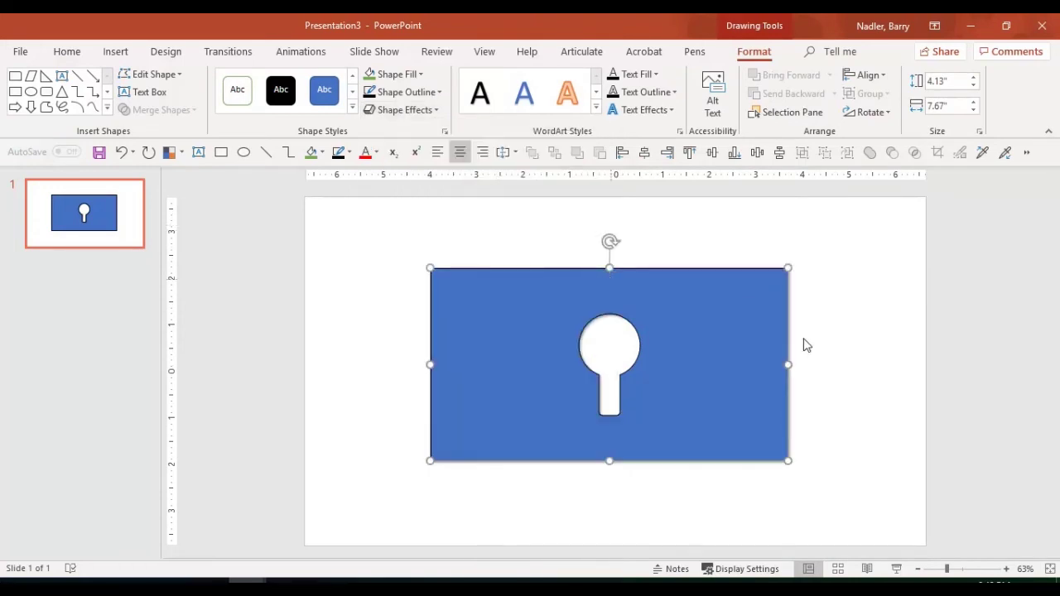
left_click_drag(669, 349, 664, 350)
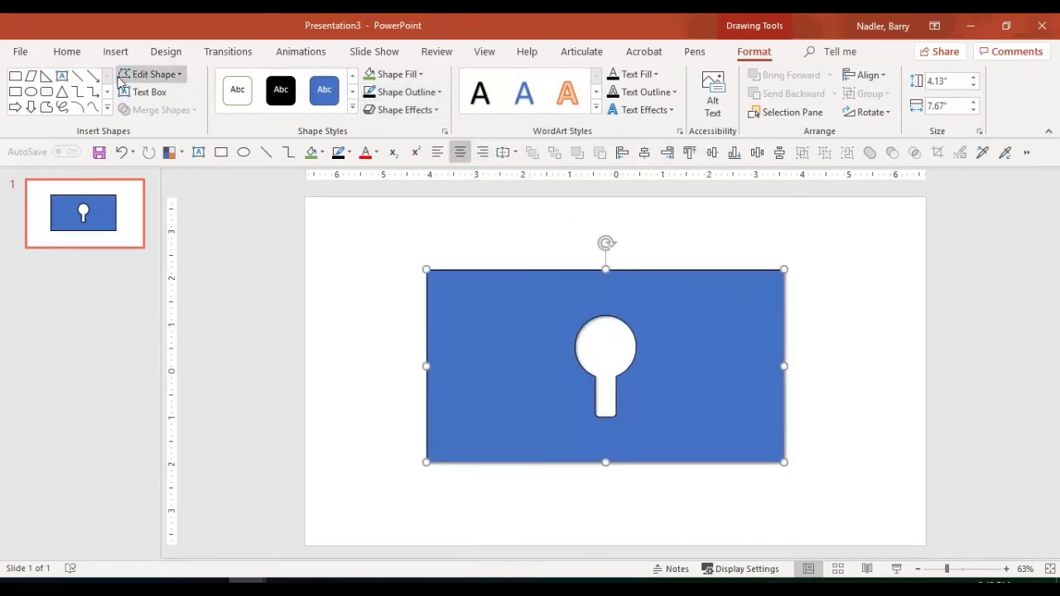
Step: Draw a rectangle about 4.2" by 2.45" across the keyhole's upper part and send it behind the keyhole shape
left_click(18, 94)
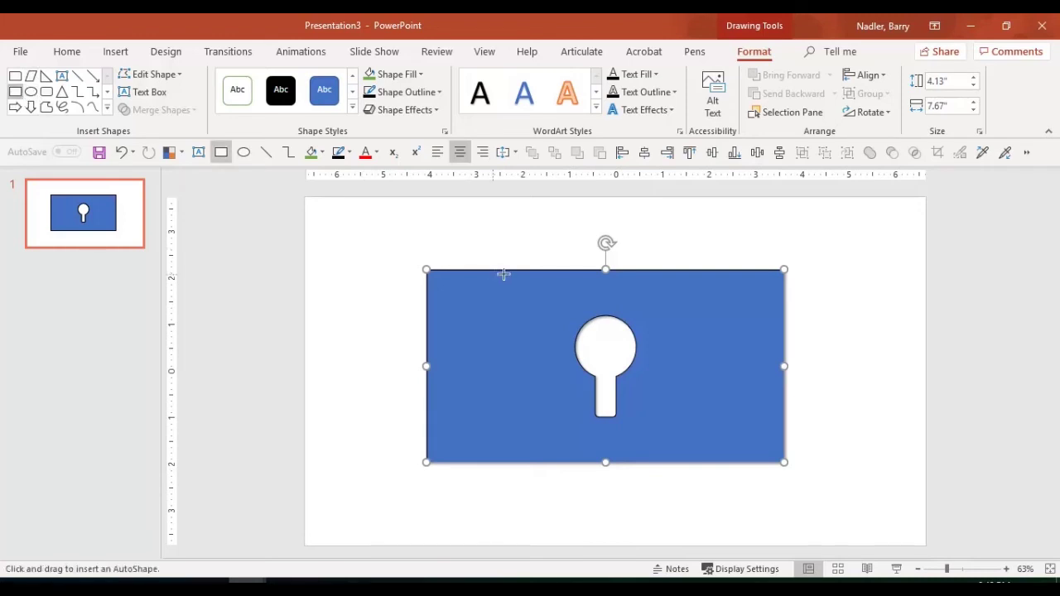
left_click_drag(527, 240, 723, 355)
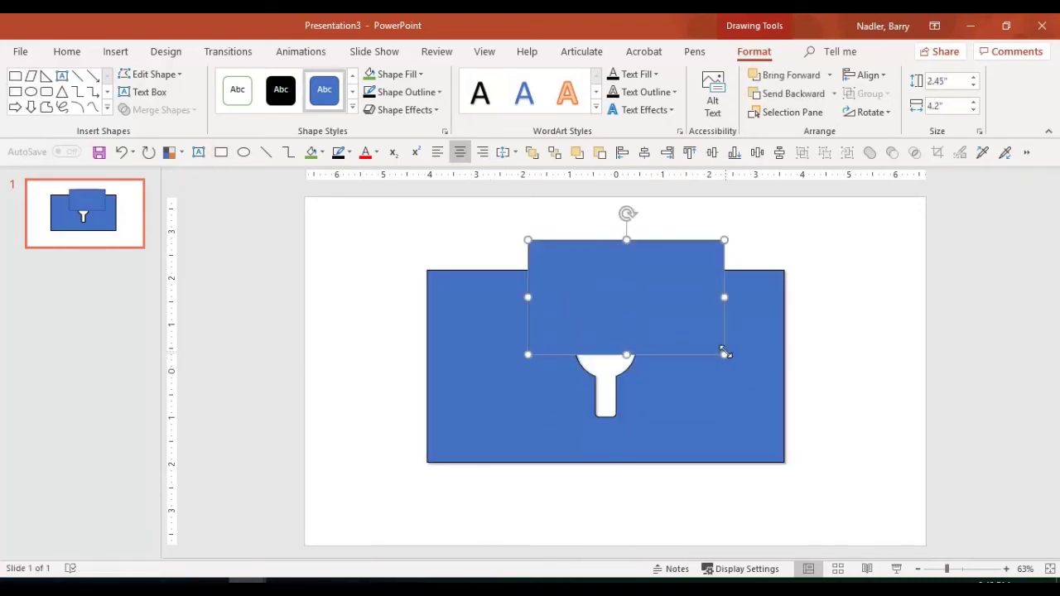
right_click(690, 273)
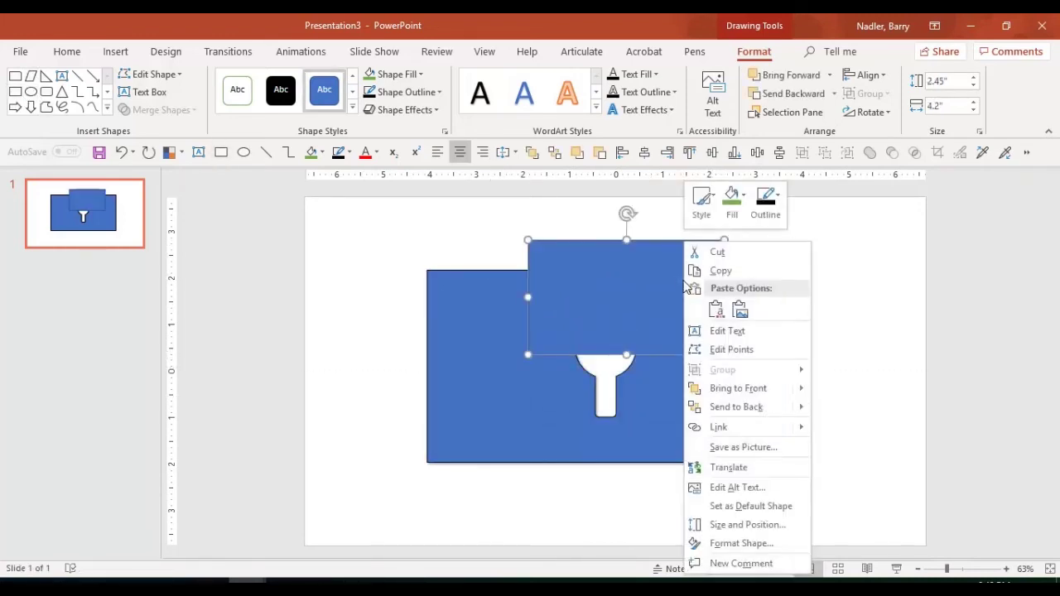
left_click(752, 404)
left_click(934, 382)
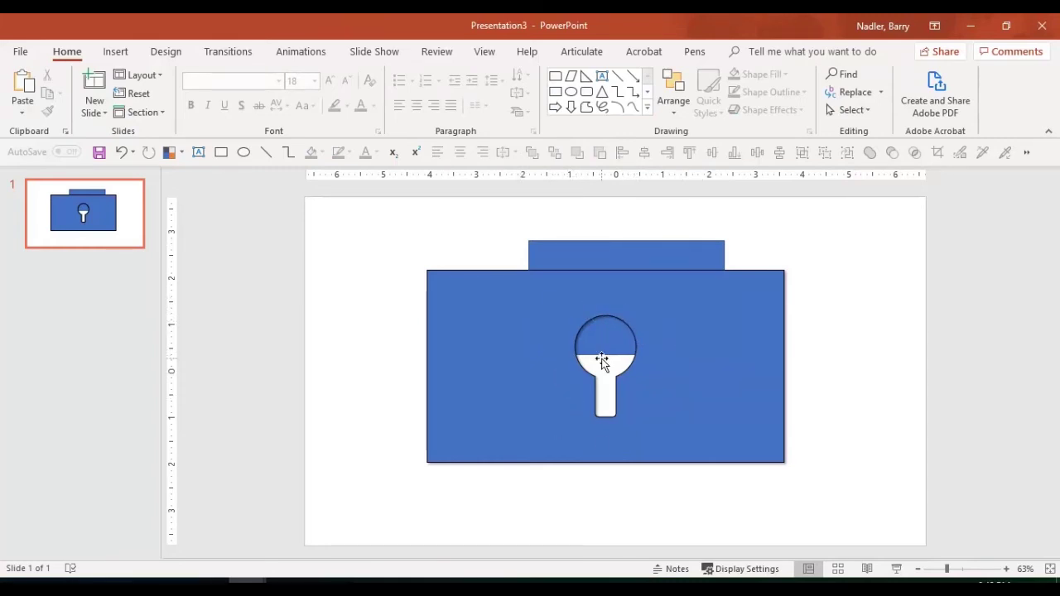
Step: Delete the rectangle behind the keyhole shape and the keyhole shape itself to clear the slide
left_click(620, 262)
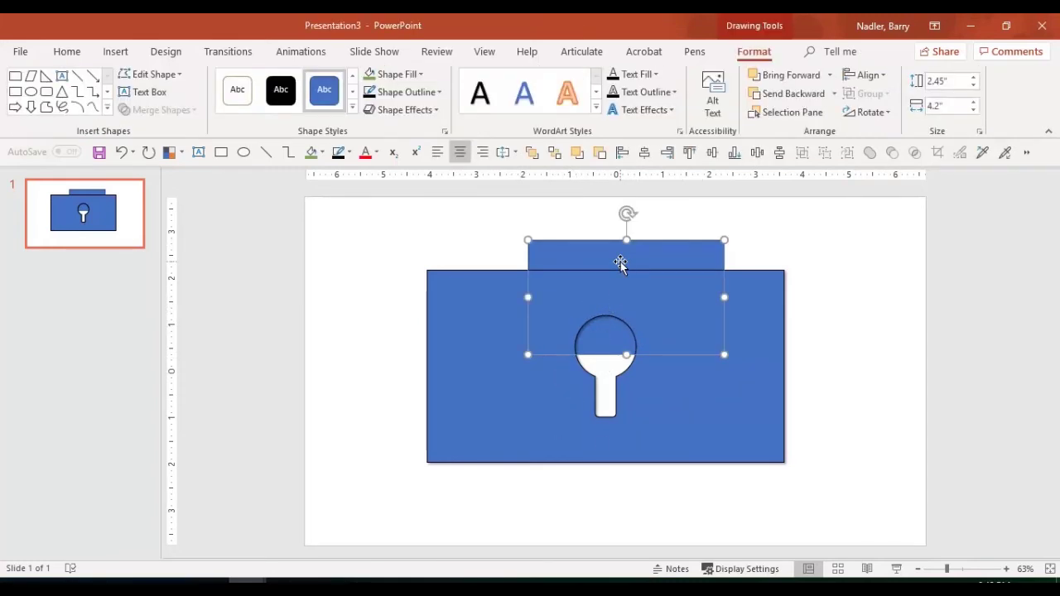
key("Delete")
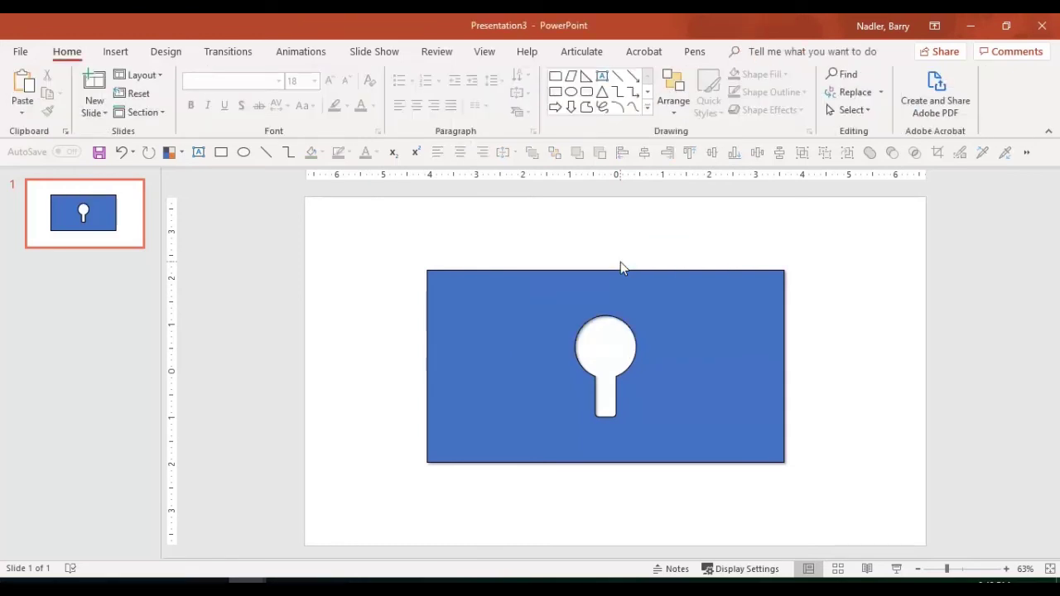
left_click(610, 280)
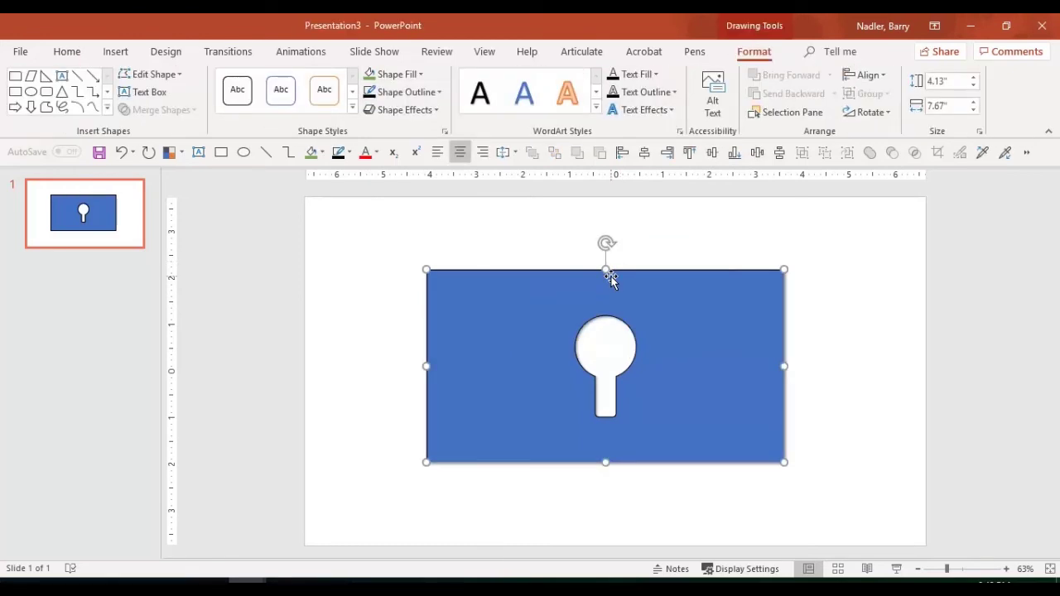
key("Delete")
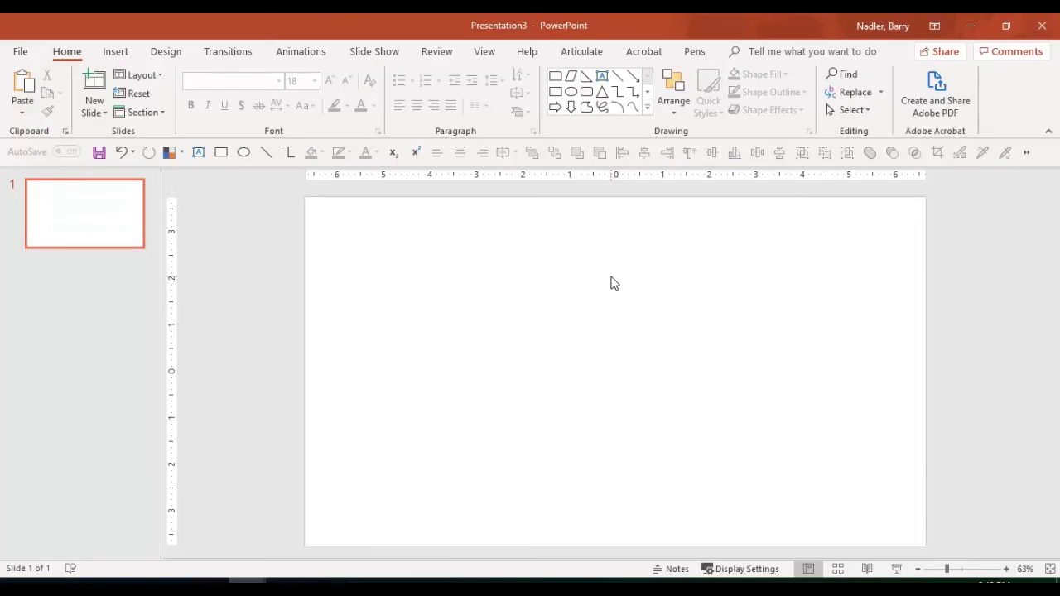
Step: Draw a circle about 4.78" across near the slide's middle and center a smaller circle inside it
left_click(571, 92)
left_click_drag(458, 255, 685, 456)
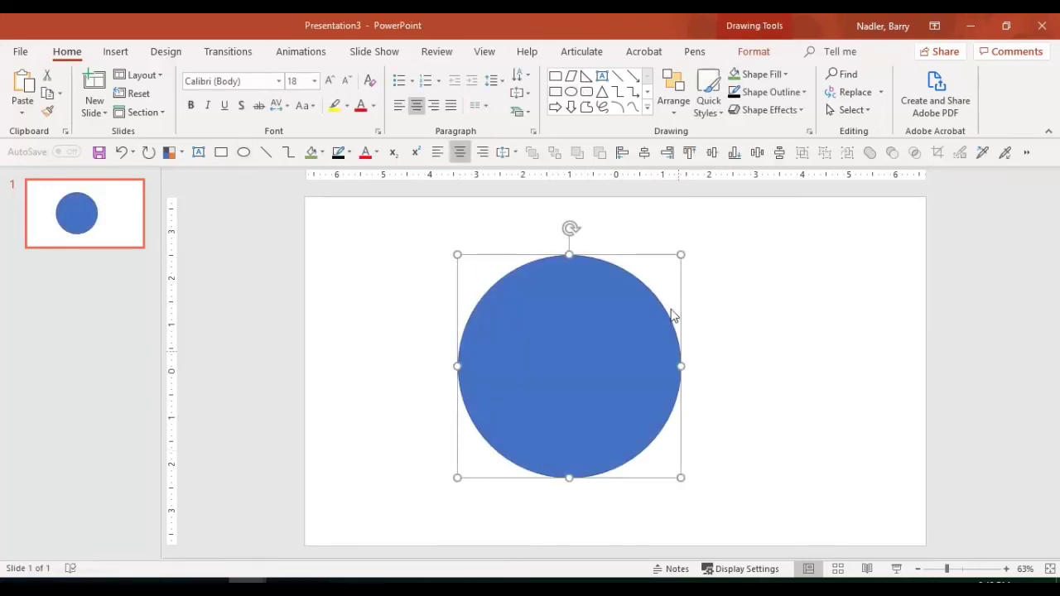
left_click(571, 91)
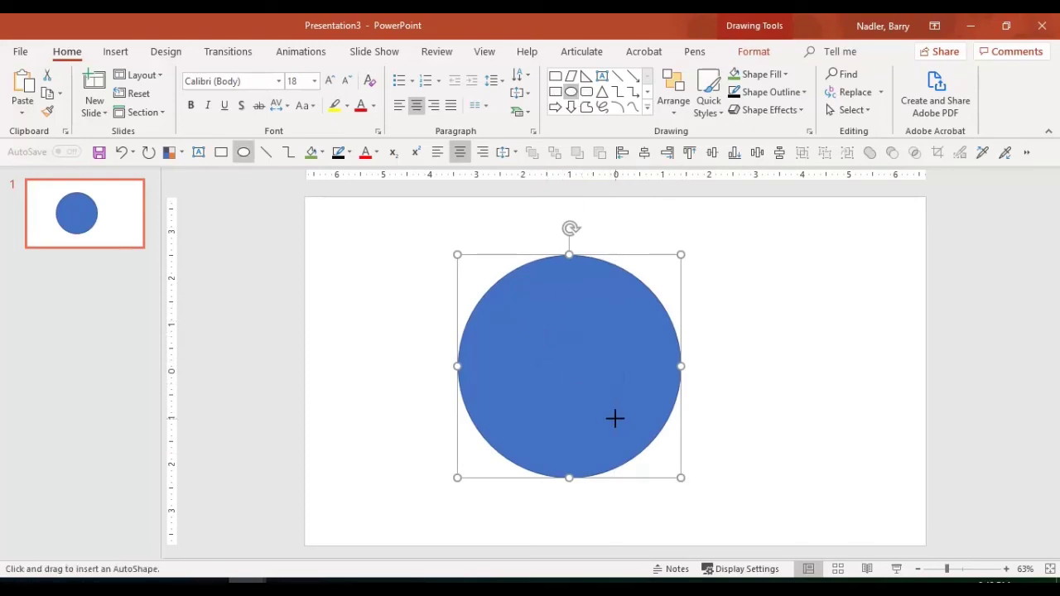
left_click_drag(615, 418, 540, 332)
mouse_move(572, 383)
left_mouse_down()
mouse_move(561, 368)
mouse_move(572, 369)
mouse_move(560, 373)
left_mouse_up()
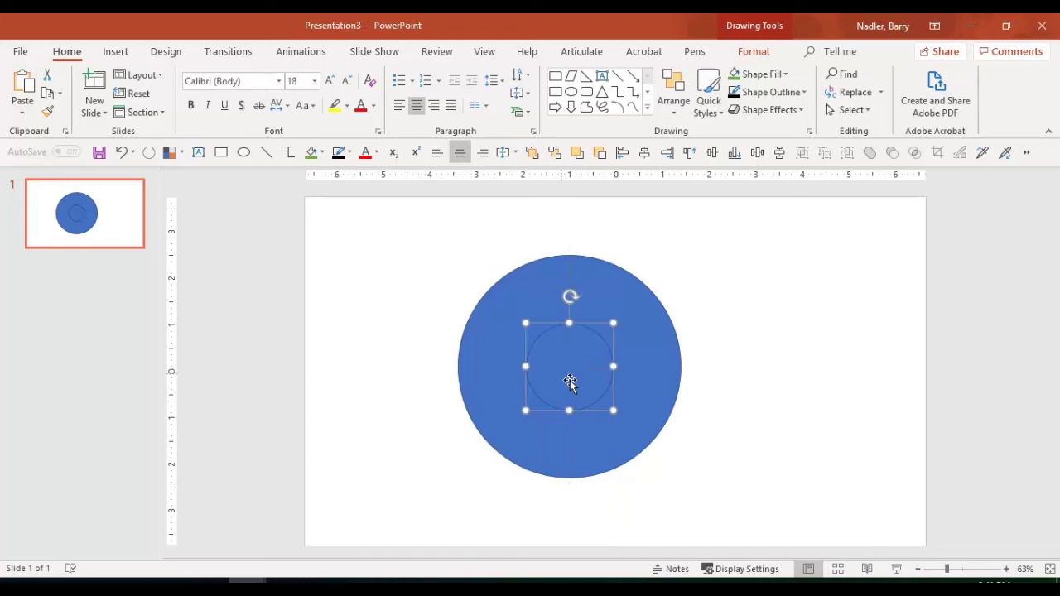
Step: Subtract the small inner circle from the large circle to form a ring with a see-through center
left_click(635, 386)
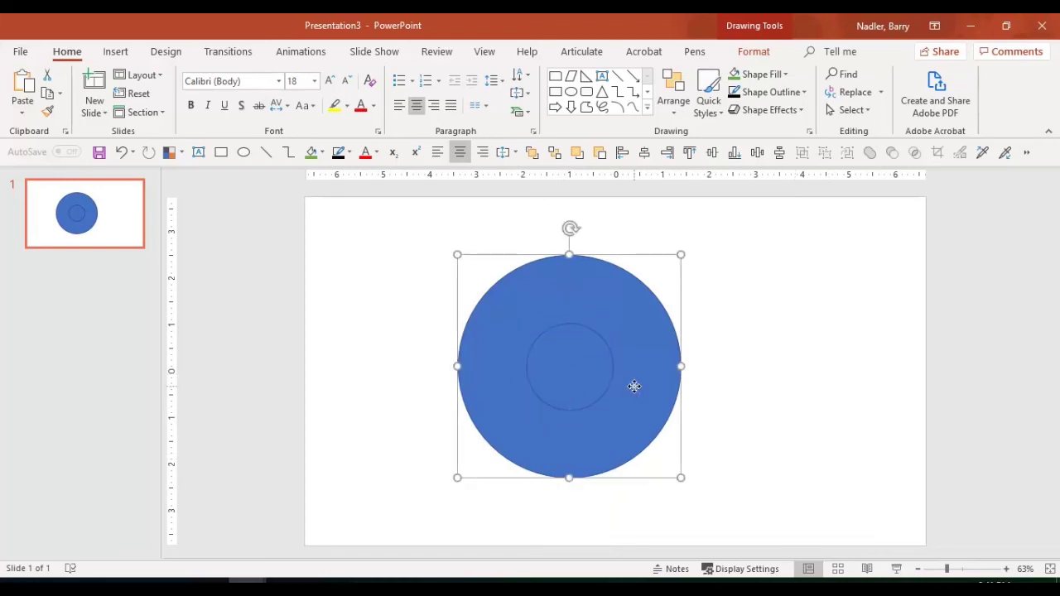
left_click(582, 364, "shift")
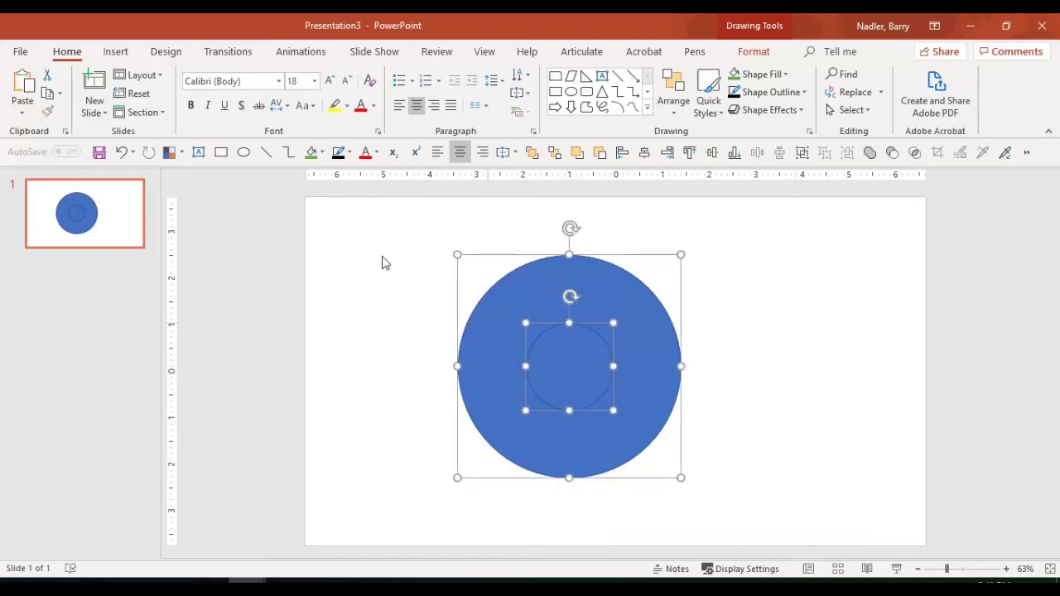
left_click(752, 53)
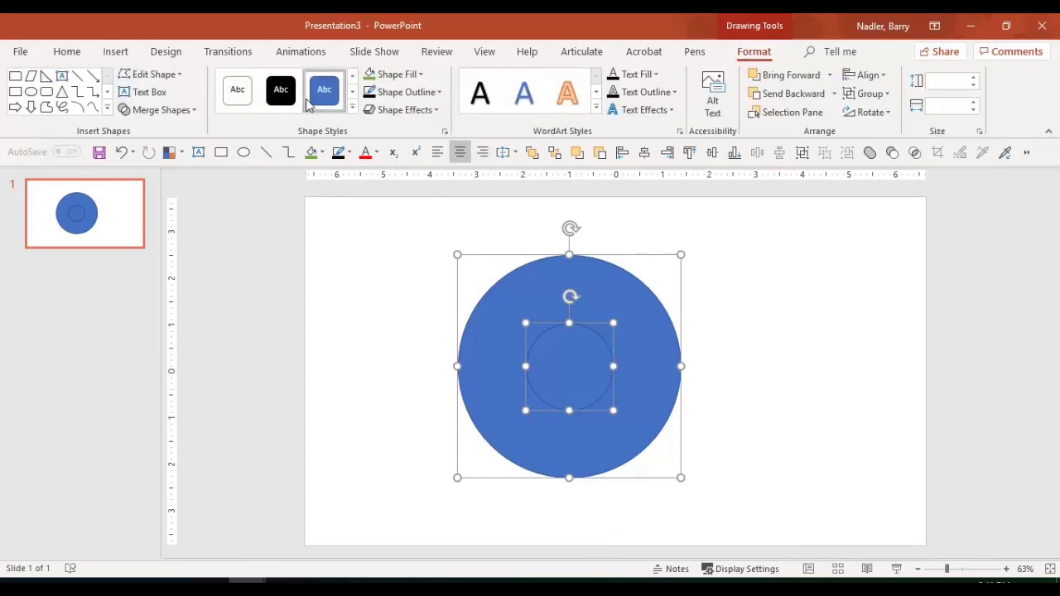
left_click(183, 115)
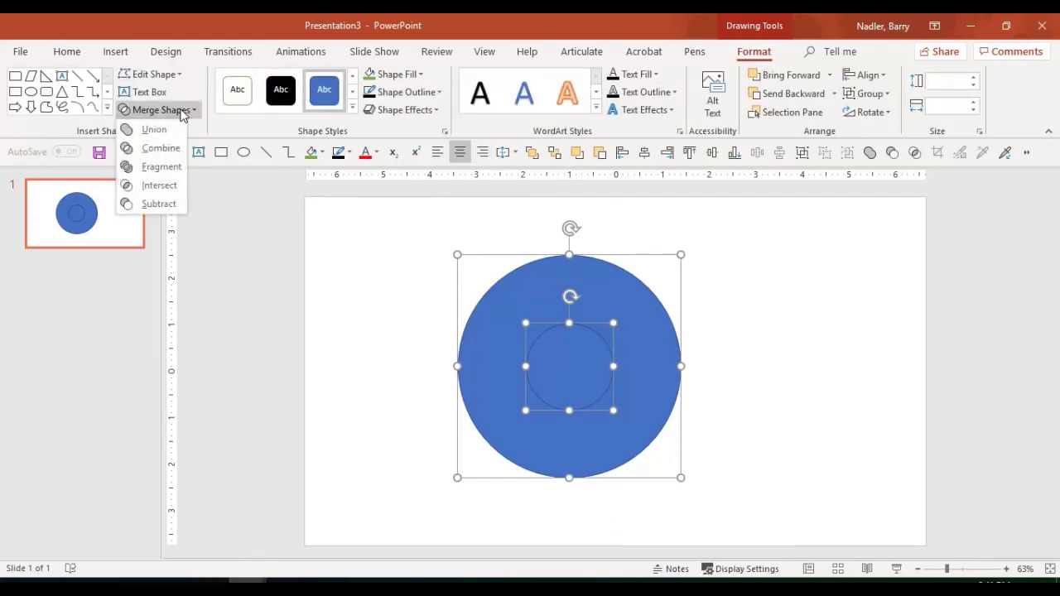
left_click(181, 208)
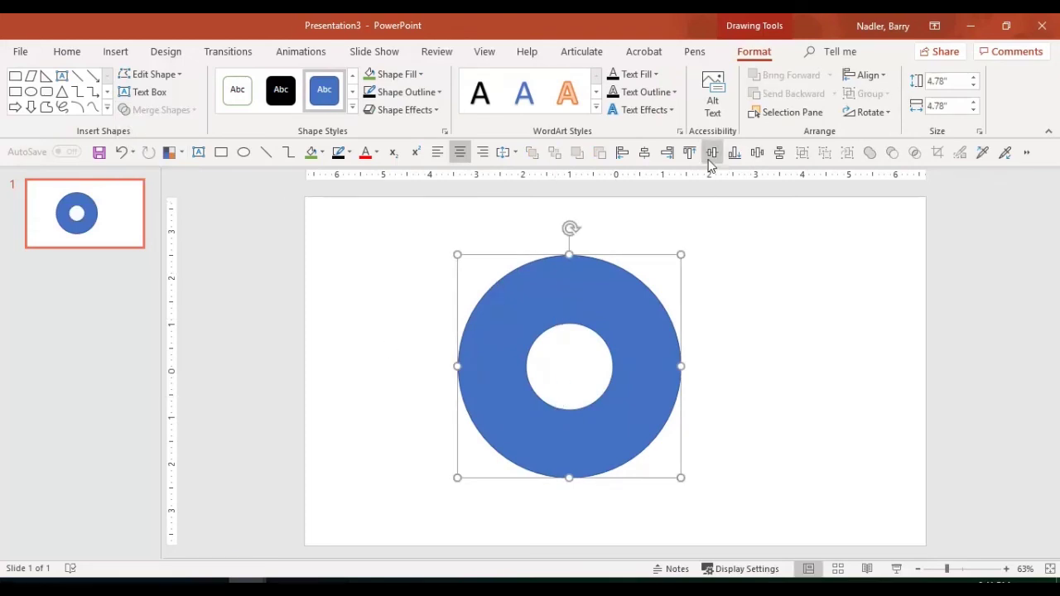
Step: Preview a black outline on the ring and give it an outer shadow offset to the lower right
left_click(389, 95)
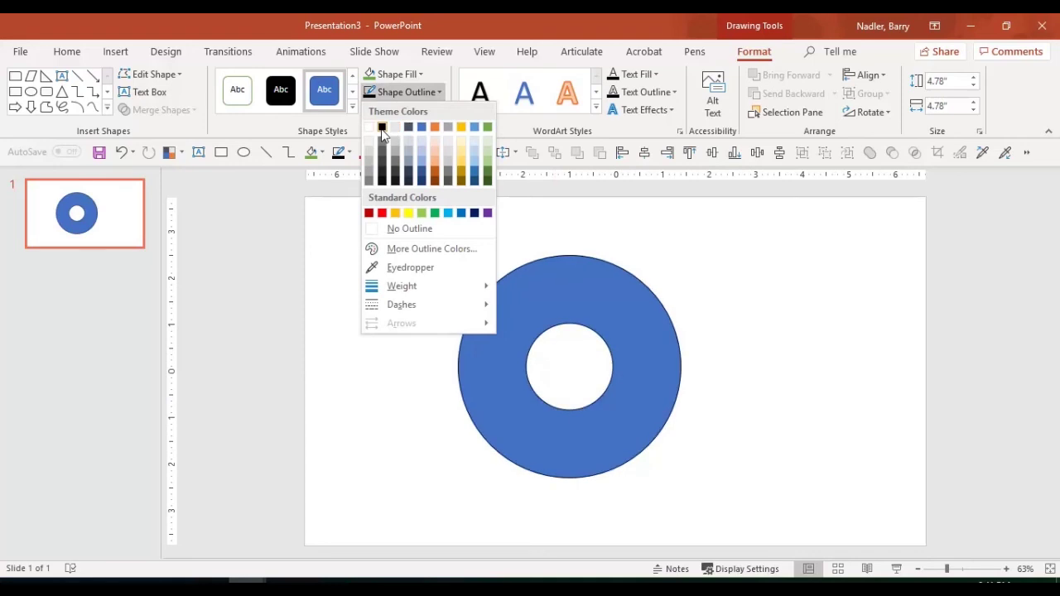
left_click(395, 88)
left_click(414, 110)
mouse_move(419, 184)
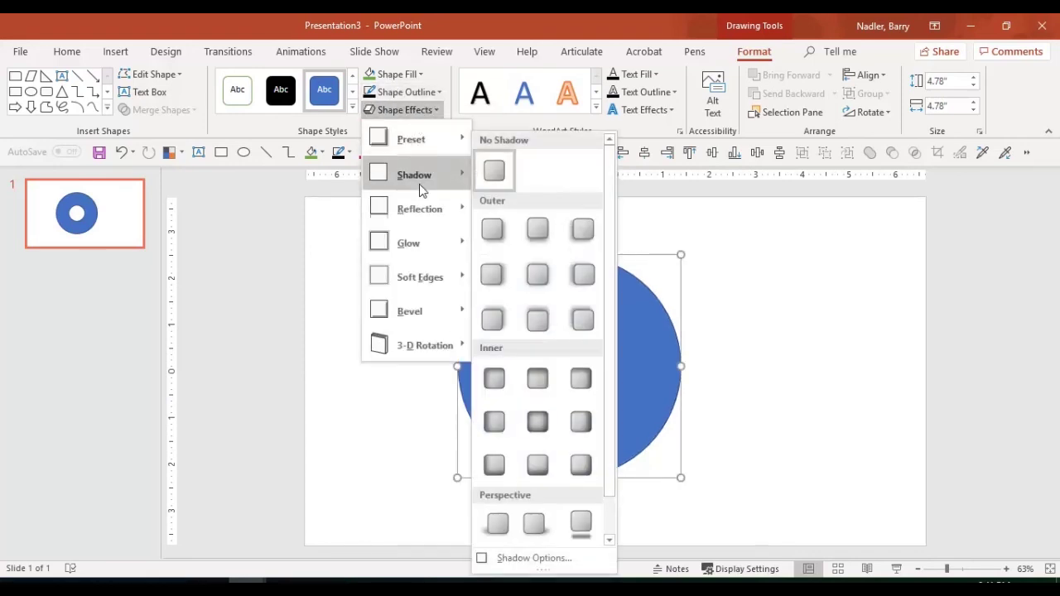
left_click(492, 230)
left_click(797, 397)
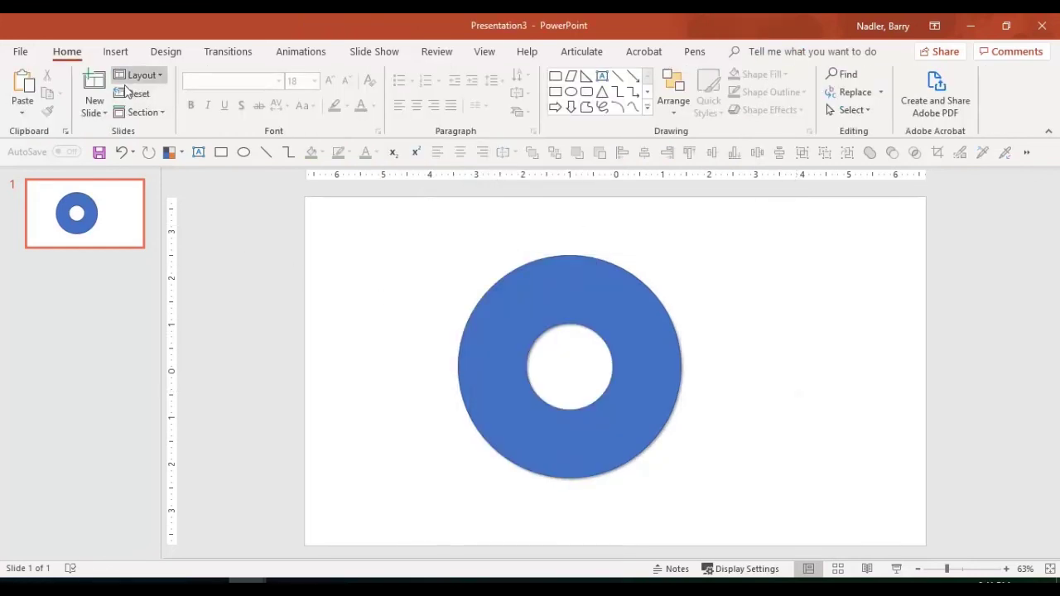
Step: Draw a rectangle overlapping the ring's upper-right part, fill it with gold, and send it behind the ring
left_click(554, 91)
left_click_drag(550, 220, 812, 390)
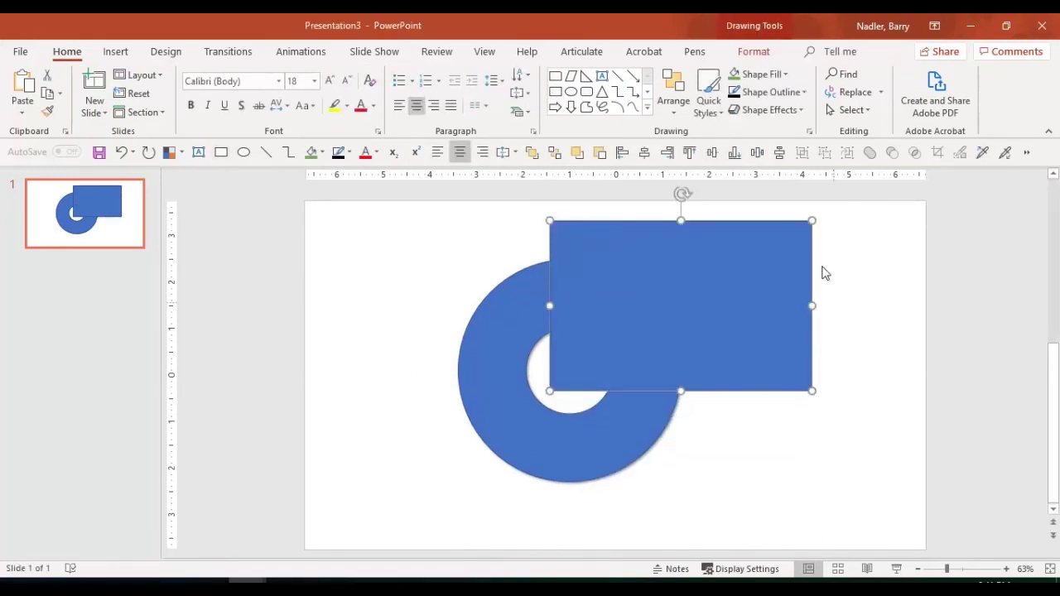
left_click(772, 75)
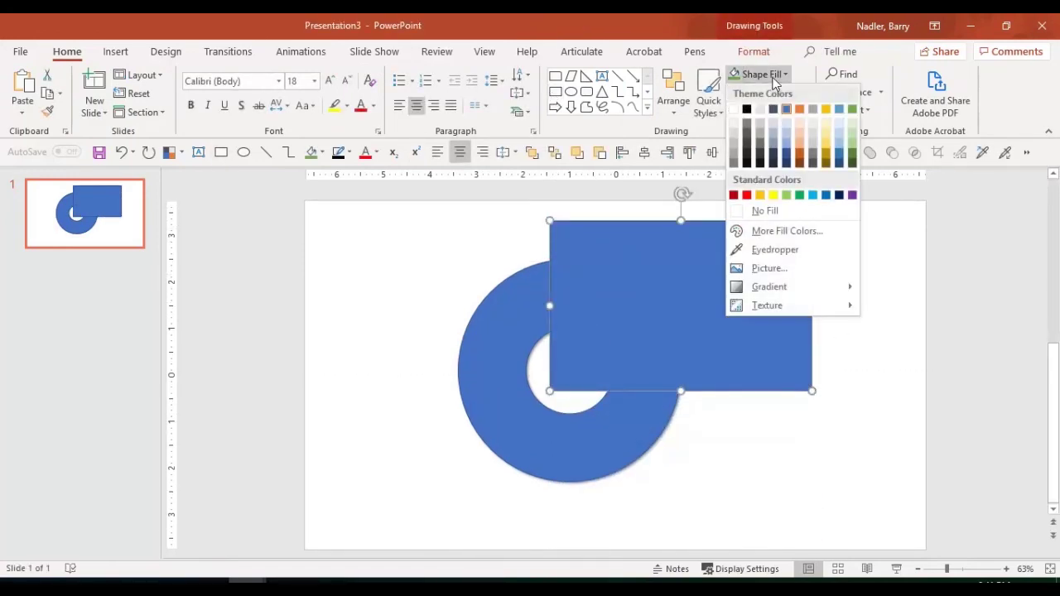
left_click(825, 115)
right_click(753, 240)
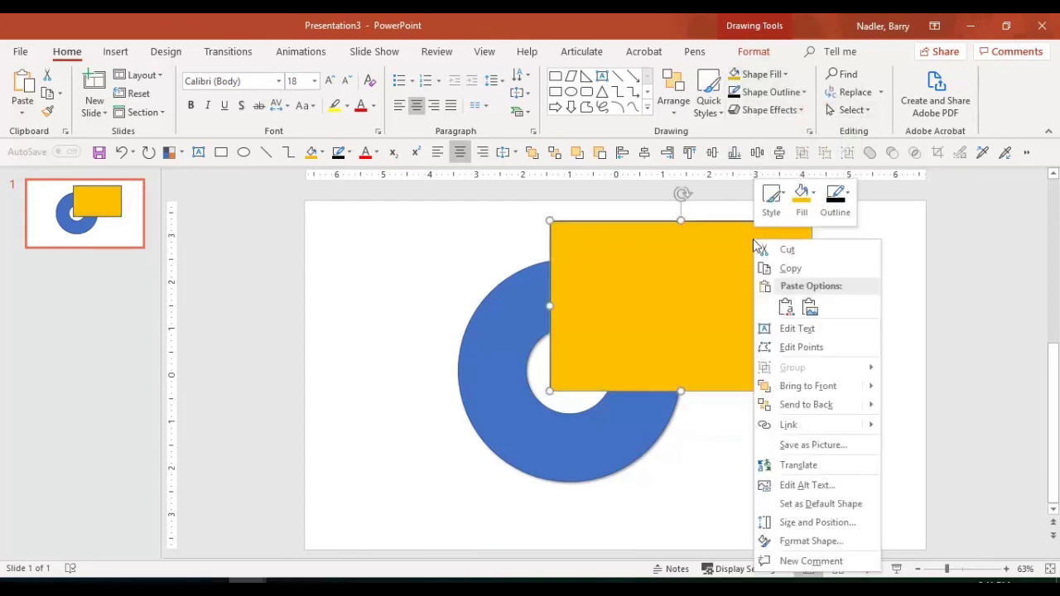
left_click(816, 404)
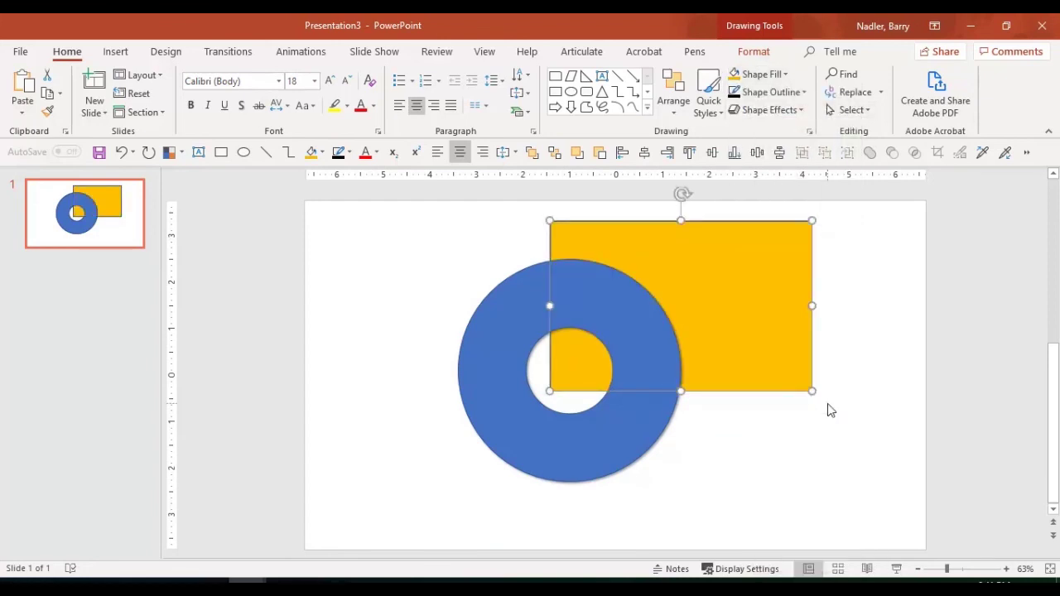
Step: Move the blue ring slightly to the left so its hole straddles the gold rectangle's edge
left_click(828, 403)
mouse_move(631, 402)
left_mouse_down()
mouse_move(665, 402)
mouse_move(684, 438)
mouse_move(809, 428)
mouse_move(563, 376)
mouse_move(610, 406)
mouse_move(760, 459)
mouse_move(840, 437)
mouse_move(847, 421)
mouse_move(605, 378)
mouse_move(609, 404)
left_mouse_up()
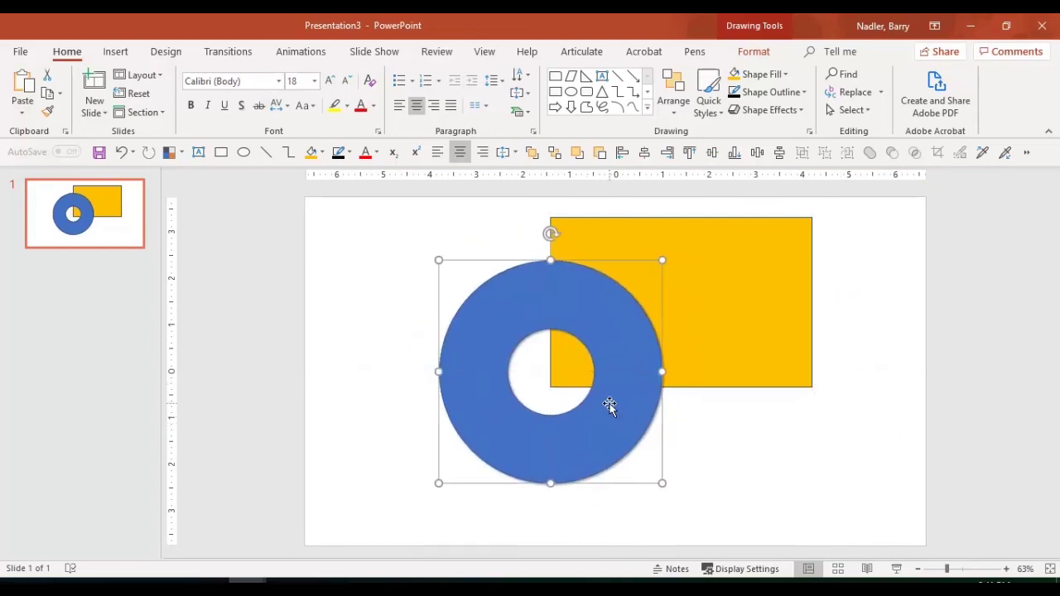
left_click(754, 477)
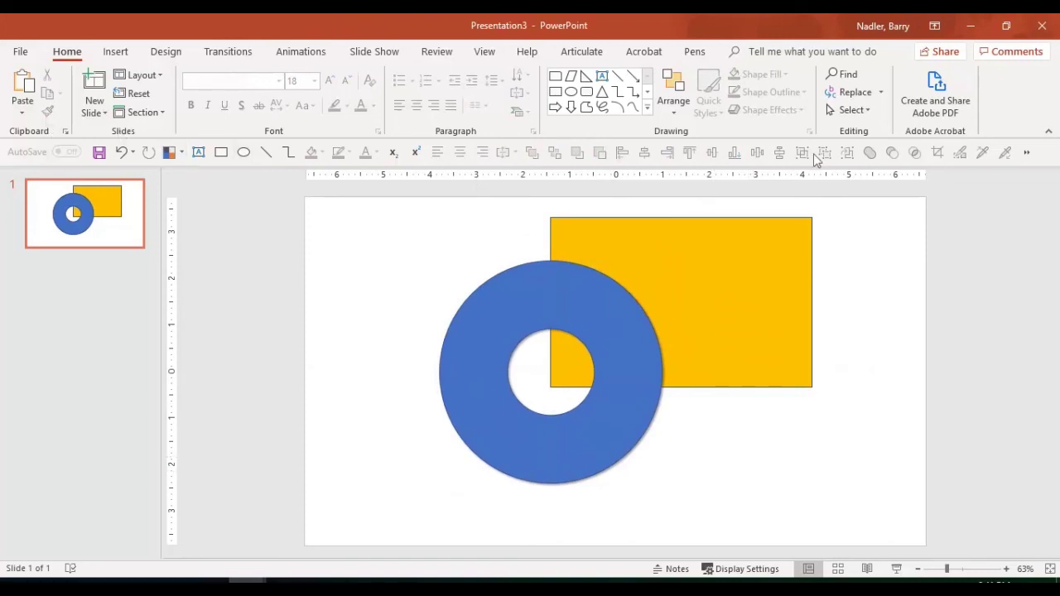
Step: Select the gold rectangle first and the blue ring second, and preview merging them with Union
left_click(663, 327)
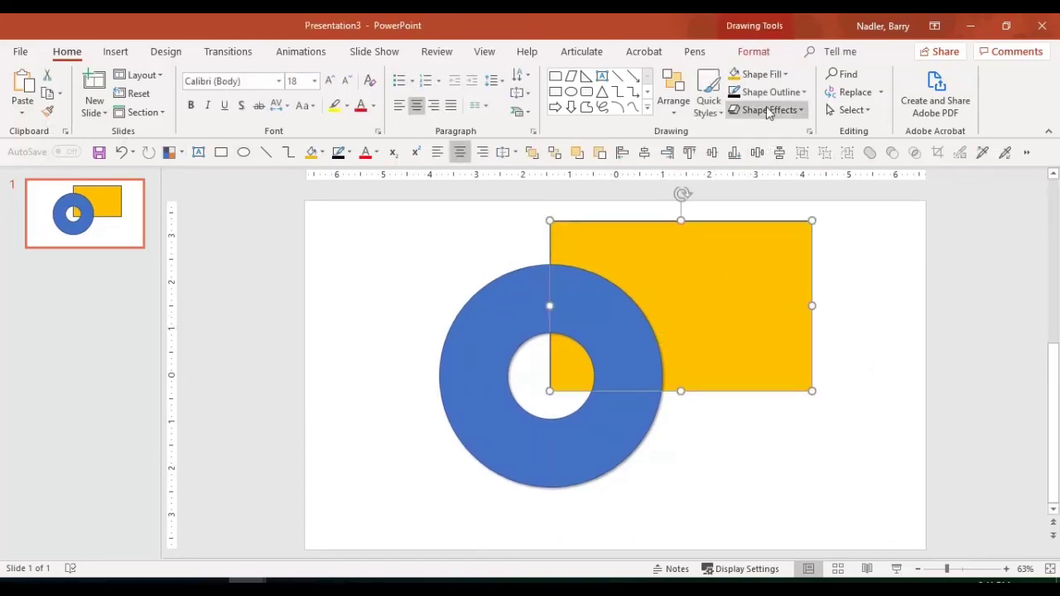
left_click(603, 290, "shift")
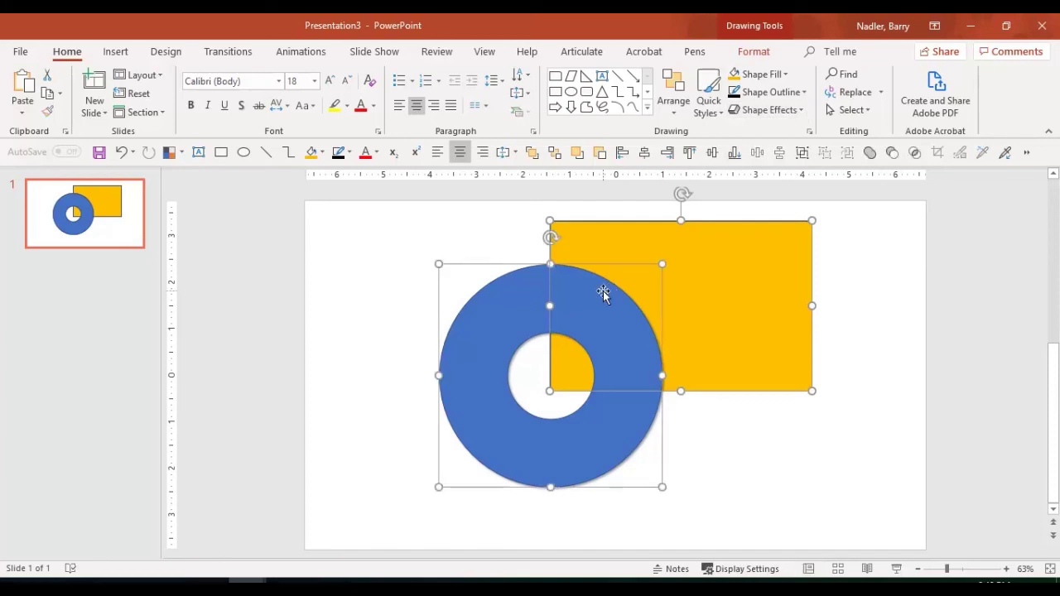
left_click(749, 53)
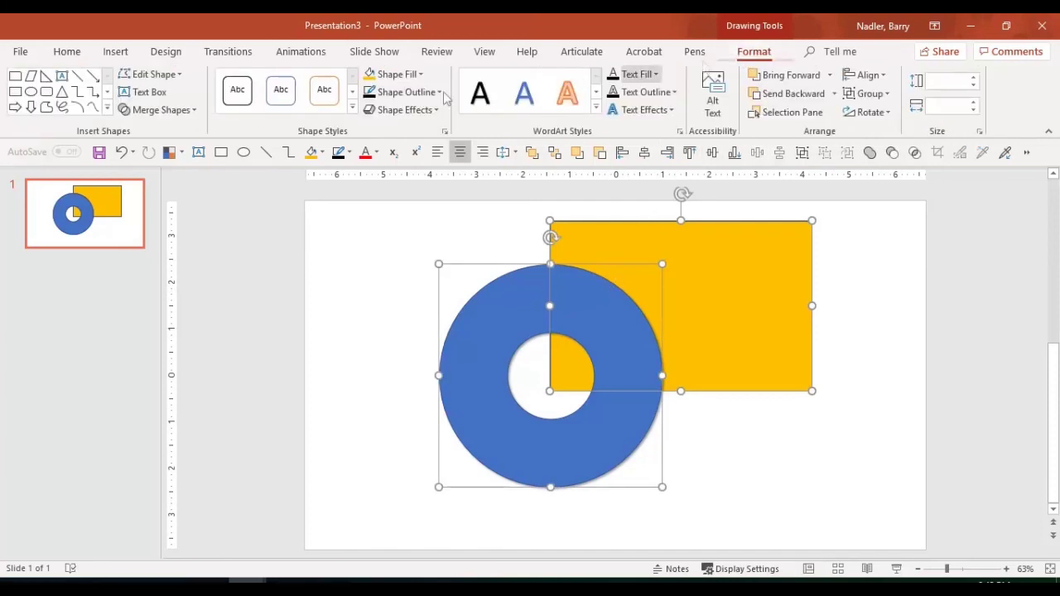
left_click(192, 111)
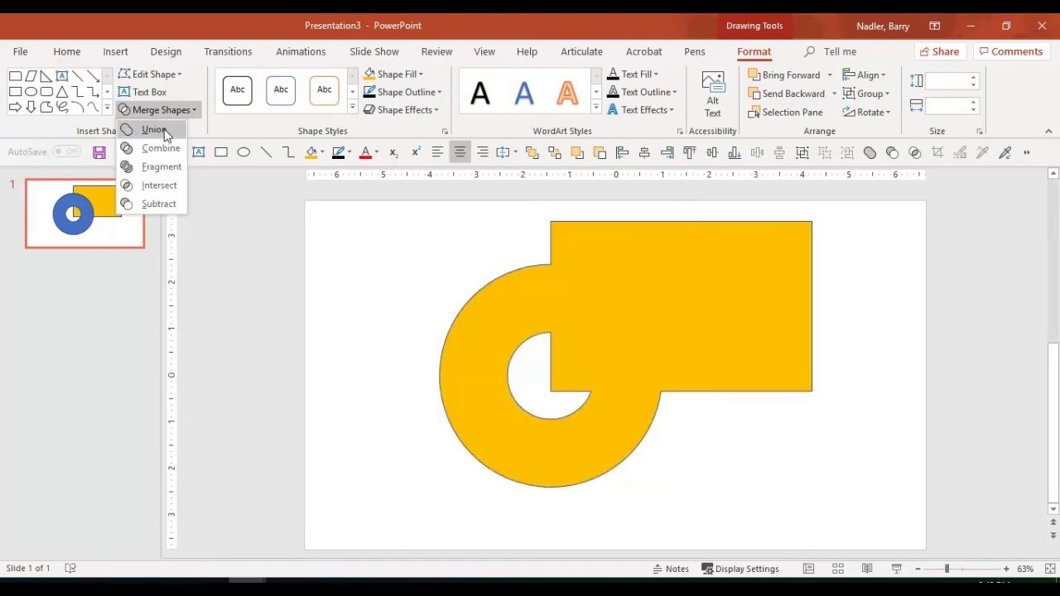